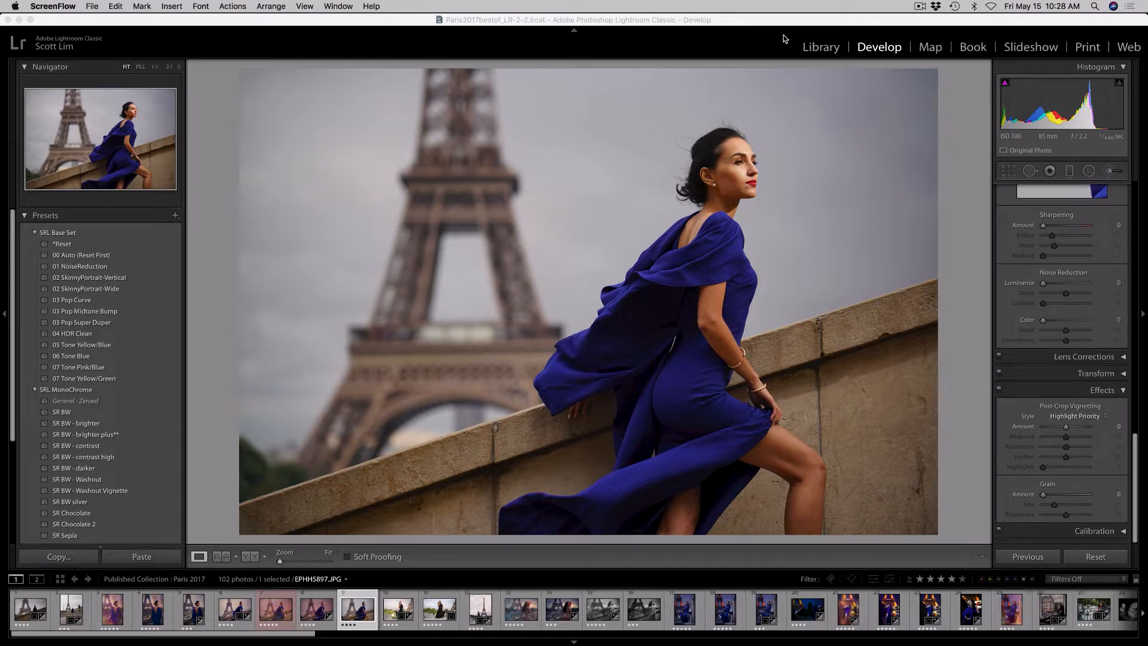
left_click(826, 50)
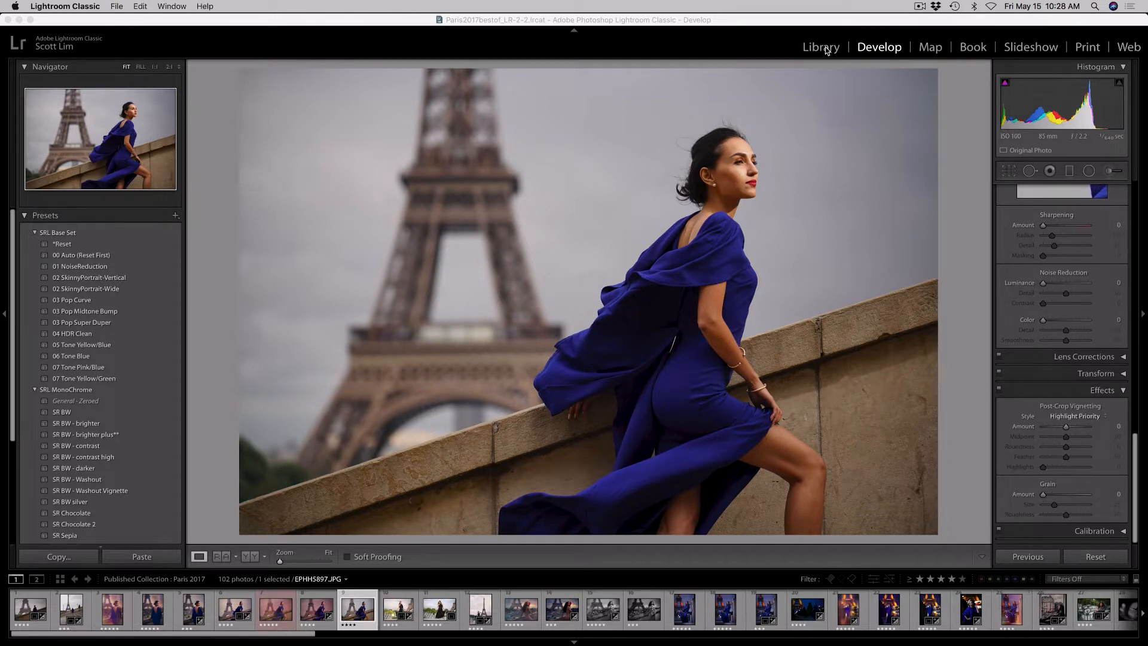
left_click(827, 50)
left_click(872, 49)
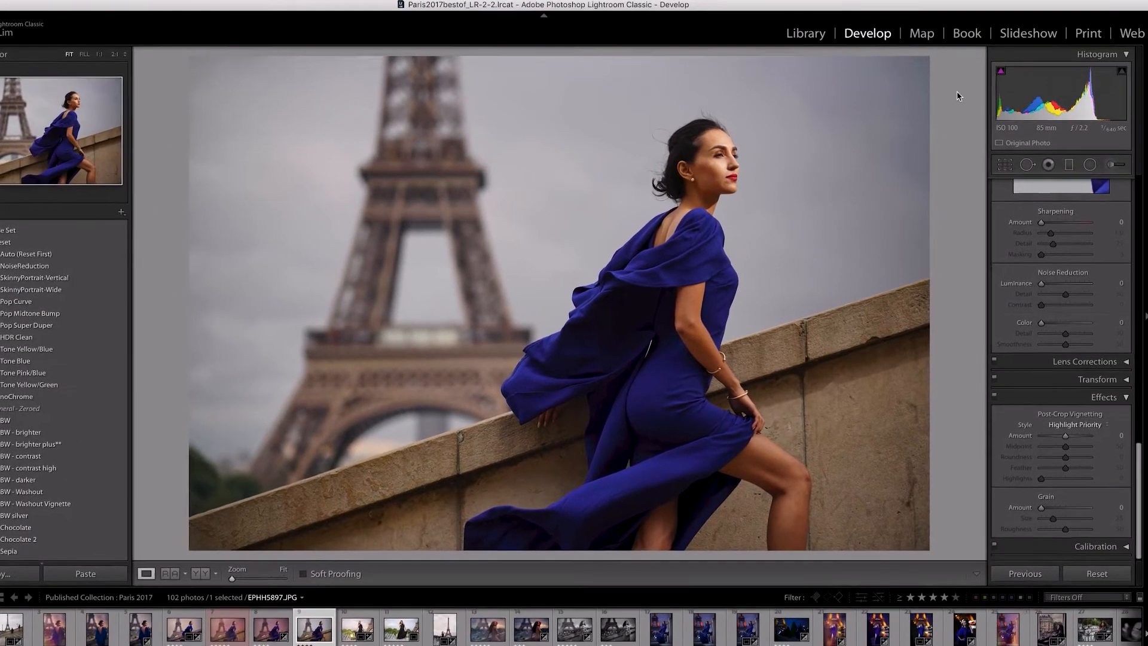
Start a freeform crop and trim the photo slightly in from its top-right corner and left edge
left_click(1003, 167)
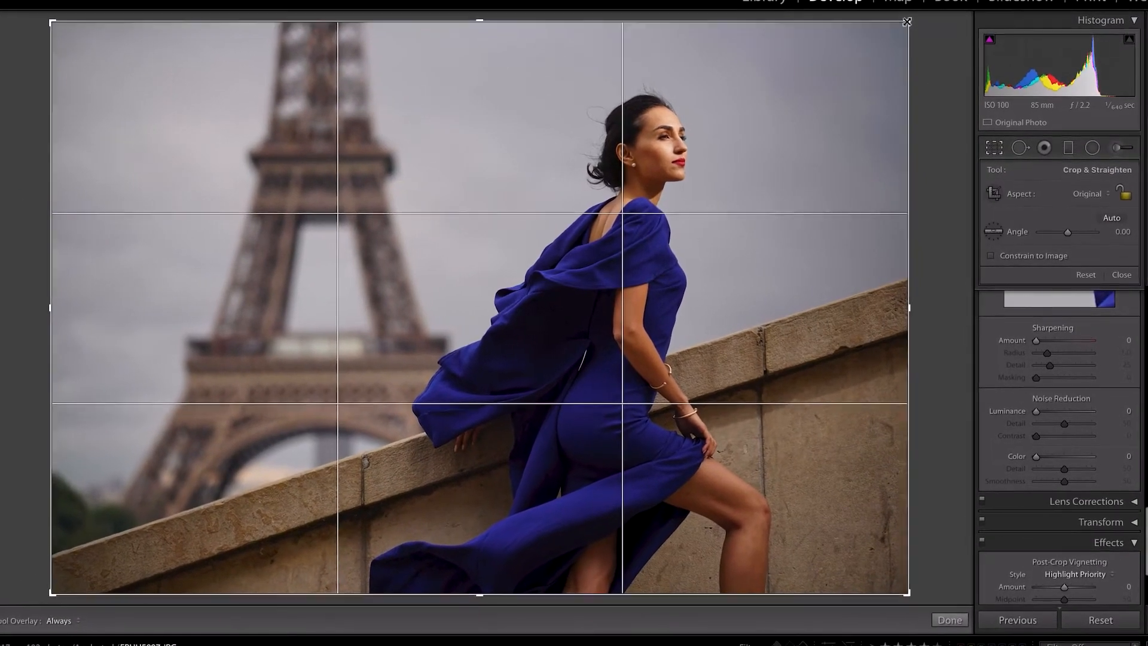
mouse_move(911, 29)
left_mouse_down()
mouse_move(899, 46)
mouse_move(889, 34)
left_mouse_up()
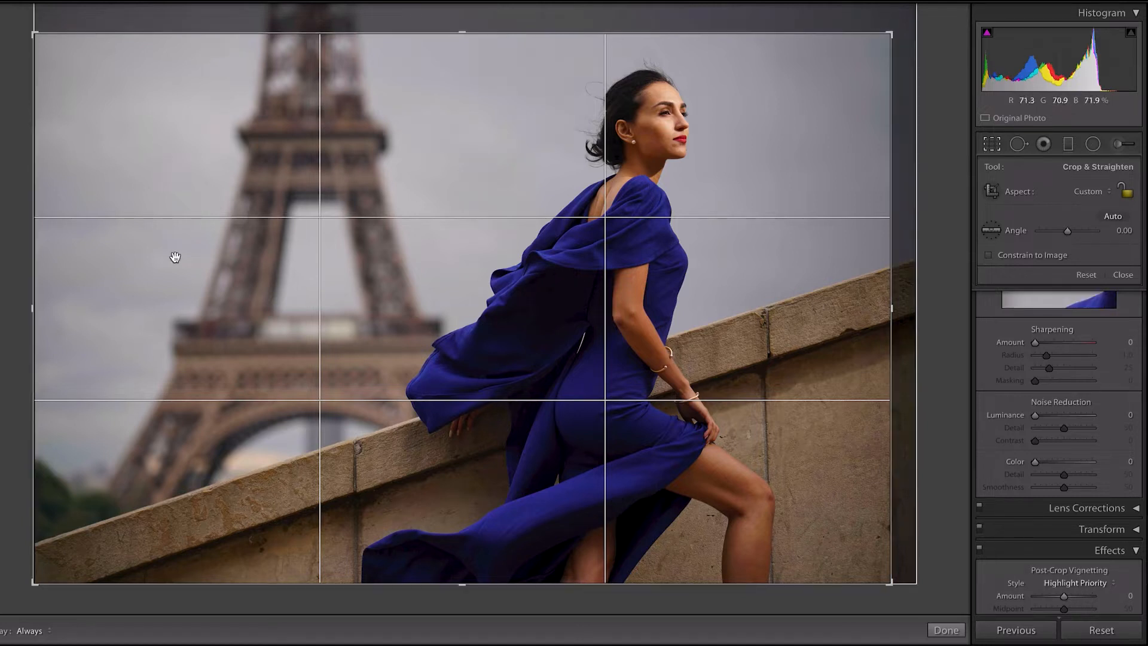
left_click_drag(28, 302, 58, 306)
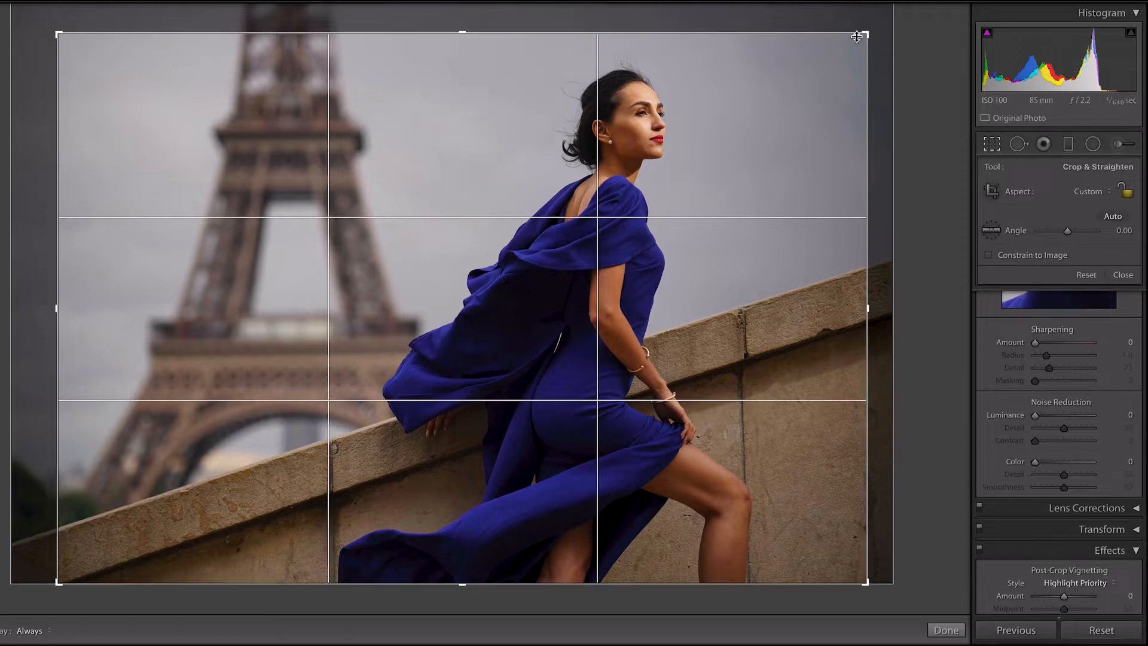
Trim the crop's bottom edge so it cuts across the woman's lower leg, just below the knee
left_click_drag(817, 583, 815, 538)
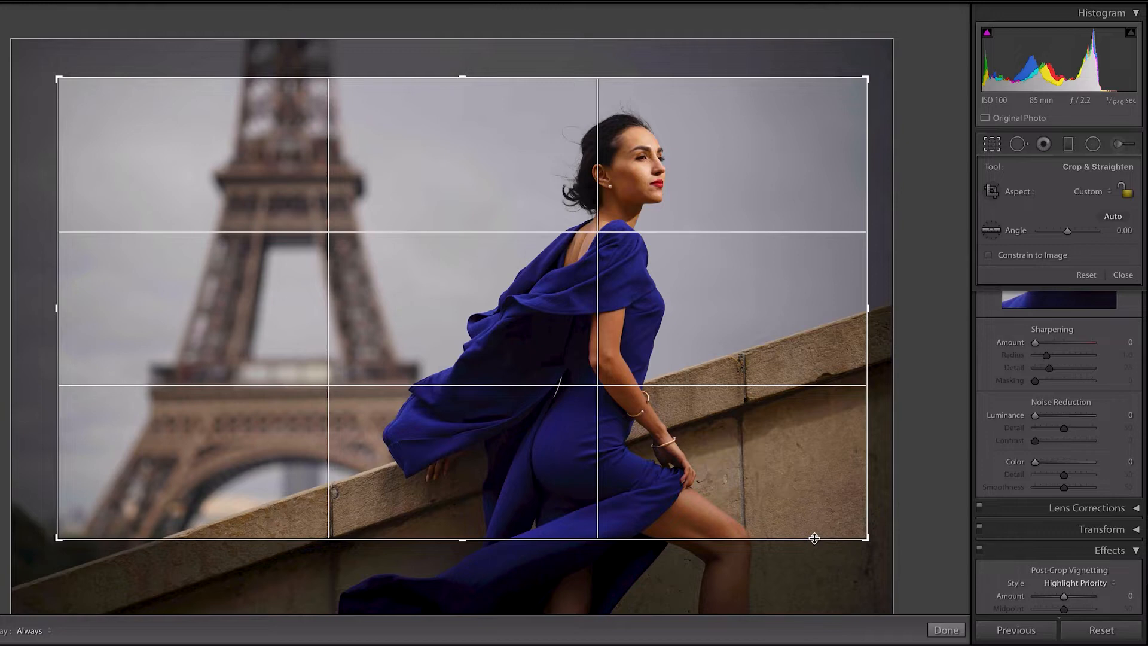
mouse_move(814, 538)
left_mouse_down()
mouse_move(818, 560)
mouse_move(814, 526)
left_mouse_up()
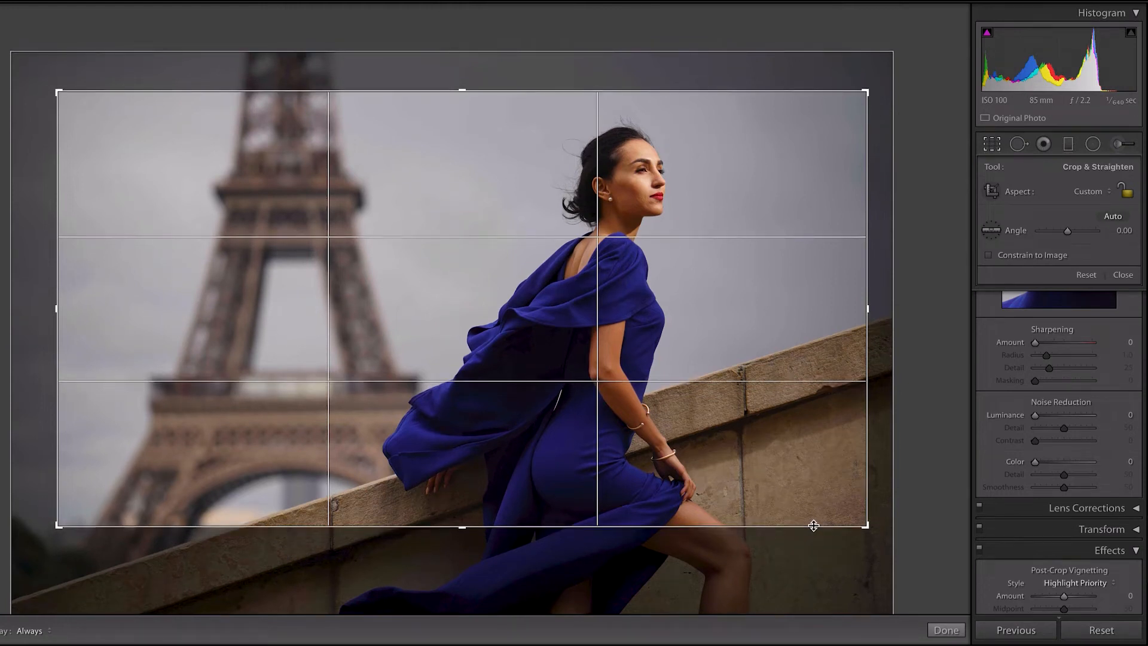
mouse_move(813, 526)
left_mouse_down()
mouse_move(814, 563)
mouse_move(815, 539)
left_mouse_up()
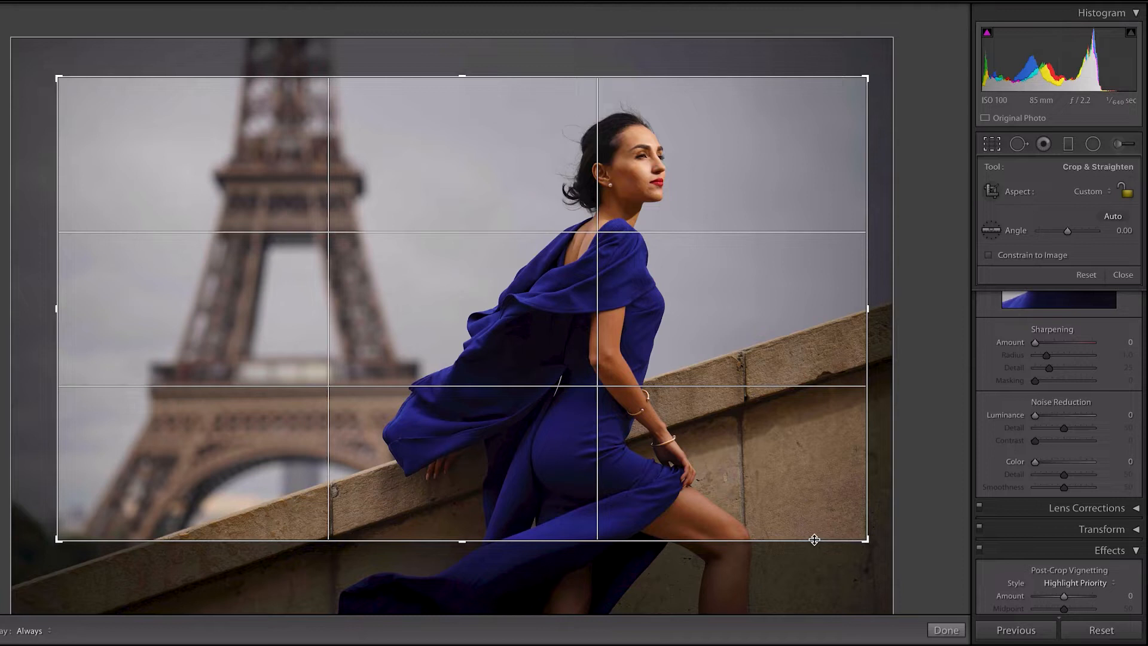
mouse_move(814, 539)
left_mouse_down()
mouse_move(807, 585)
mouse_move(808, 558)
left_mouse_up()
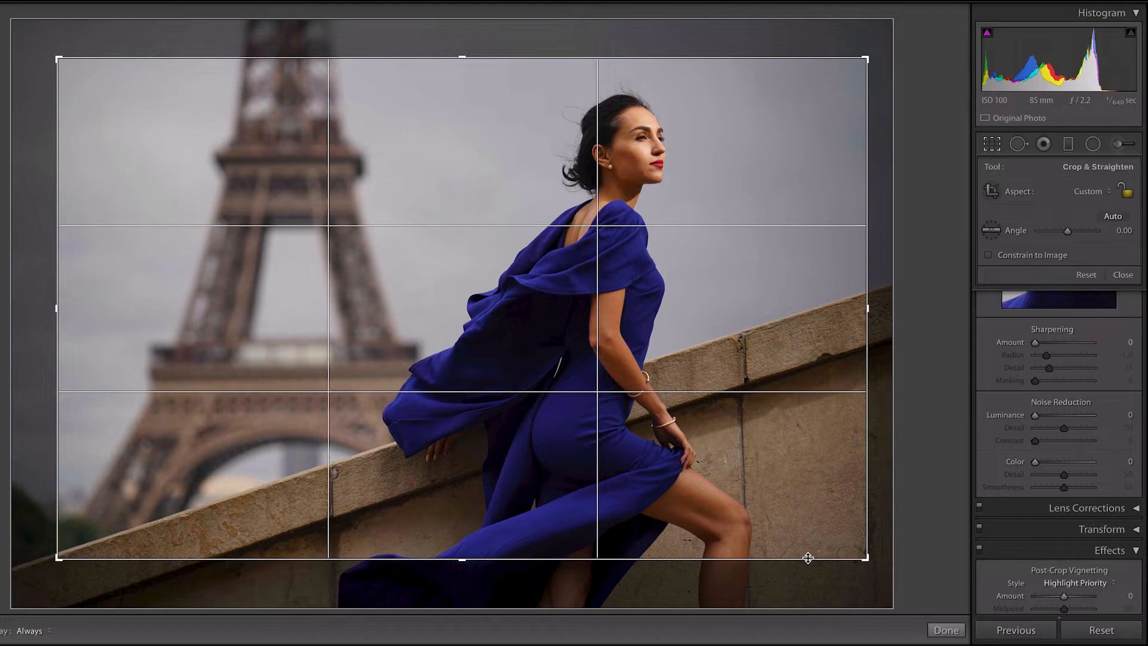
left_click_drag(807, 559, 807, 557)
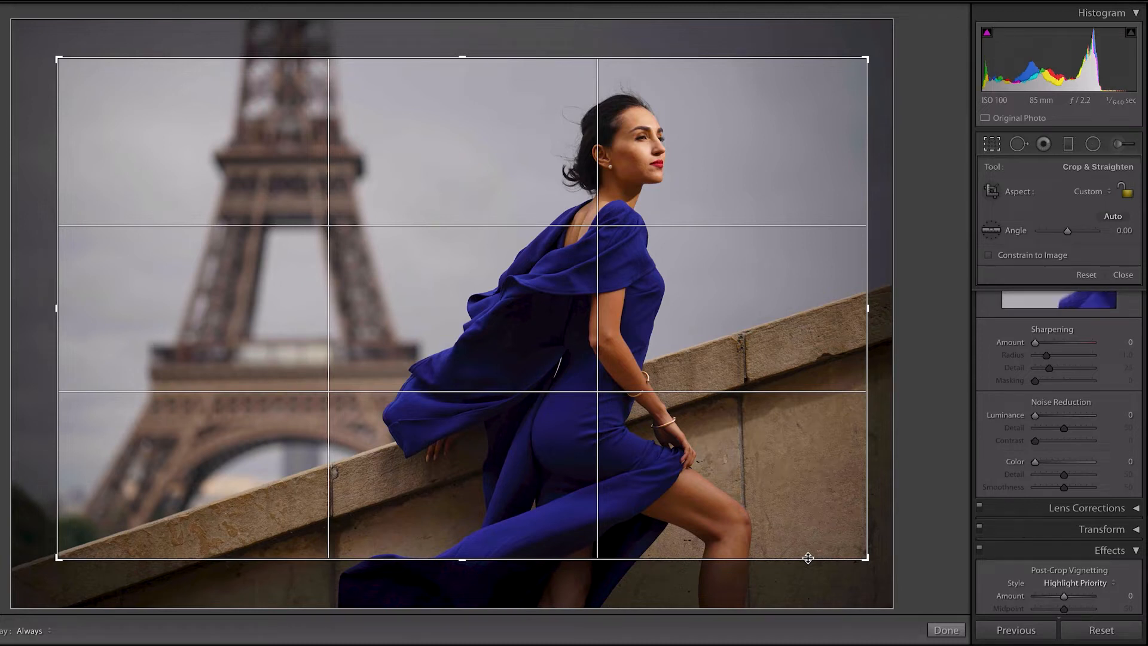
Extend the crop's top edge slightly, trim its right edge closer to the woman, and apply the crop
left_click_drag(557, 58, 557, 50)
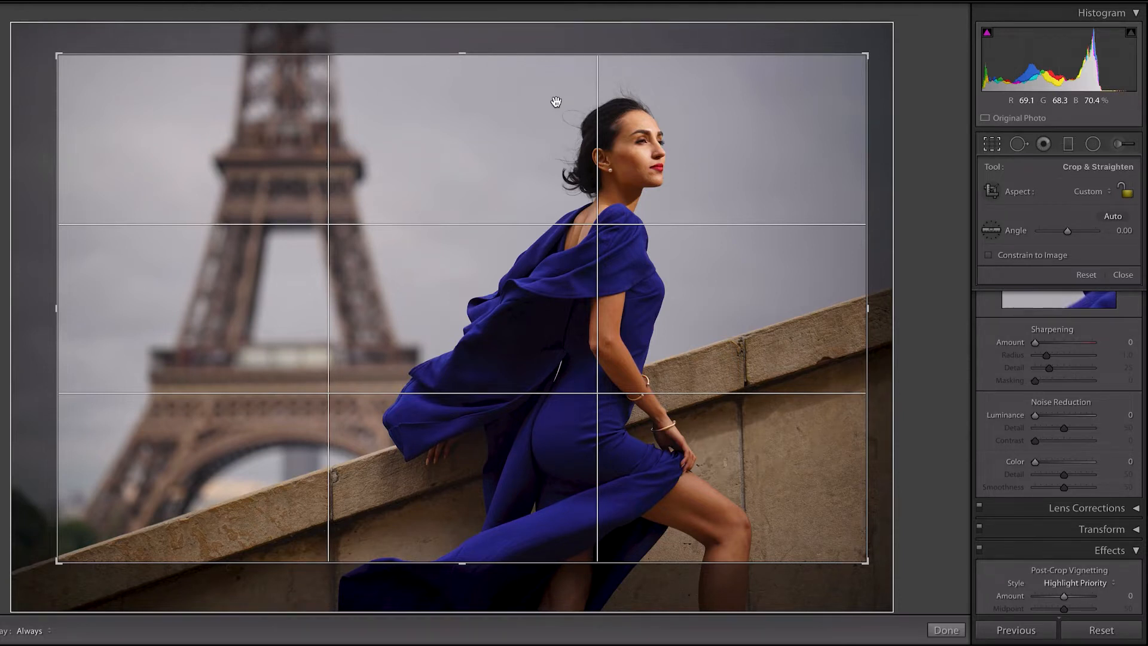
mouse_move(867, 308)
left_mouse_down()
mouse_move(879, 310)
mouse_move(815, 309)
mouse_move(879, 311)
left_mouse_up()
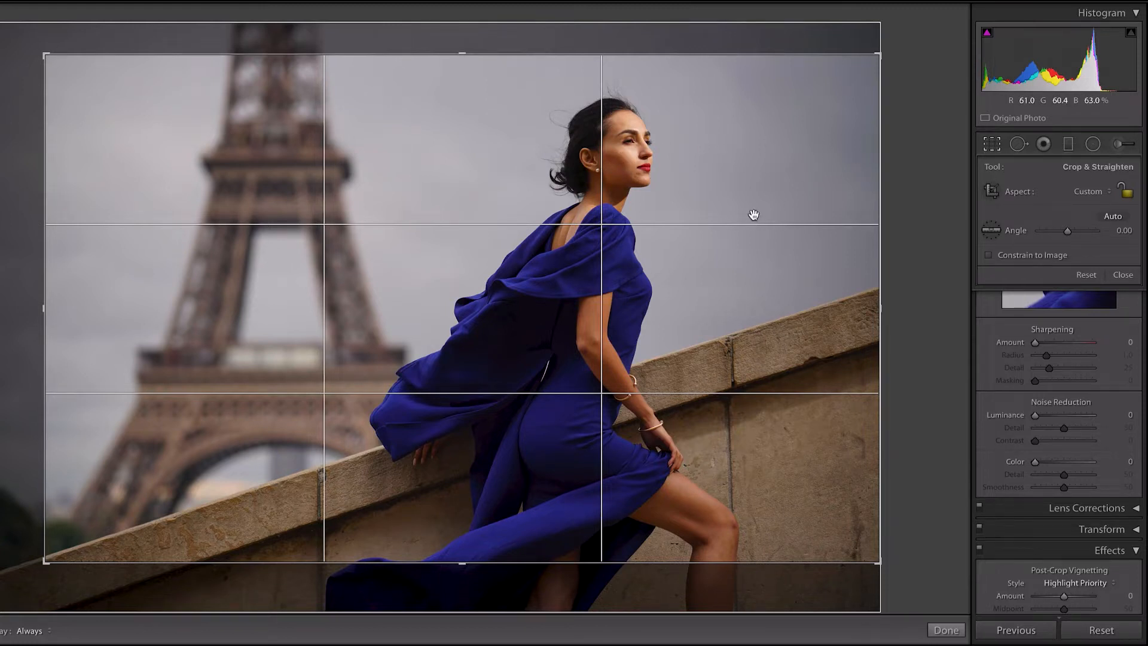
left_click_drag(879, 311, 859, 311)
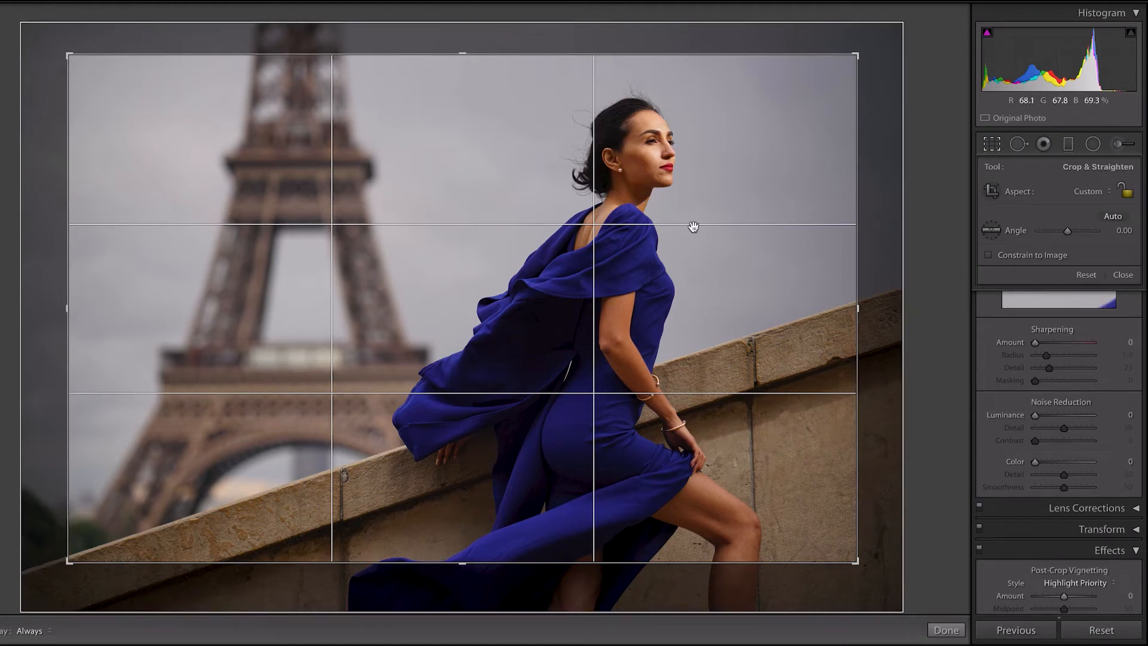
key("Return")
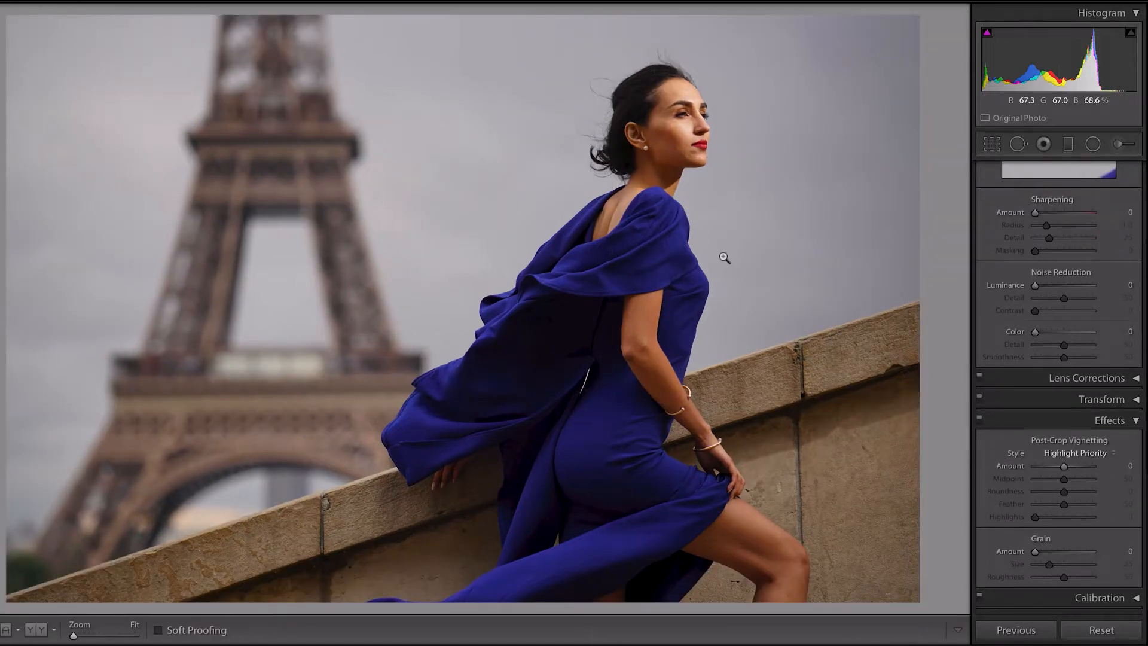
Set Highlights to +100 and Shadows to −48, previewing the shadow clipping while adjusting
scroll(1037, 256, "up", 2)
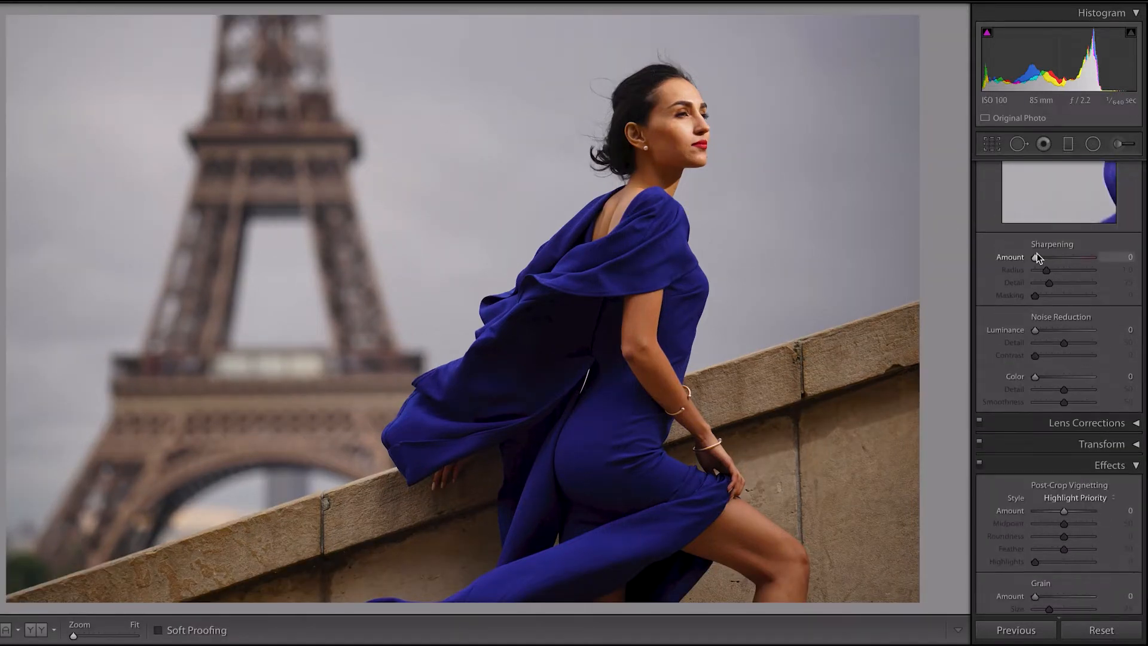
scroll(1036, 257, "up", 15)
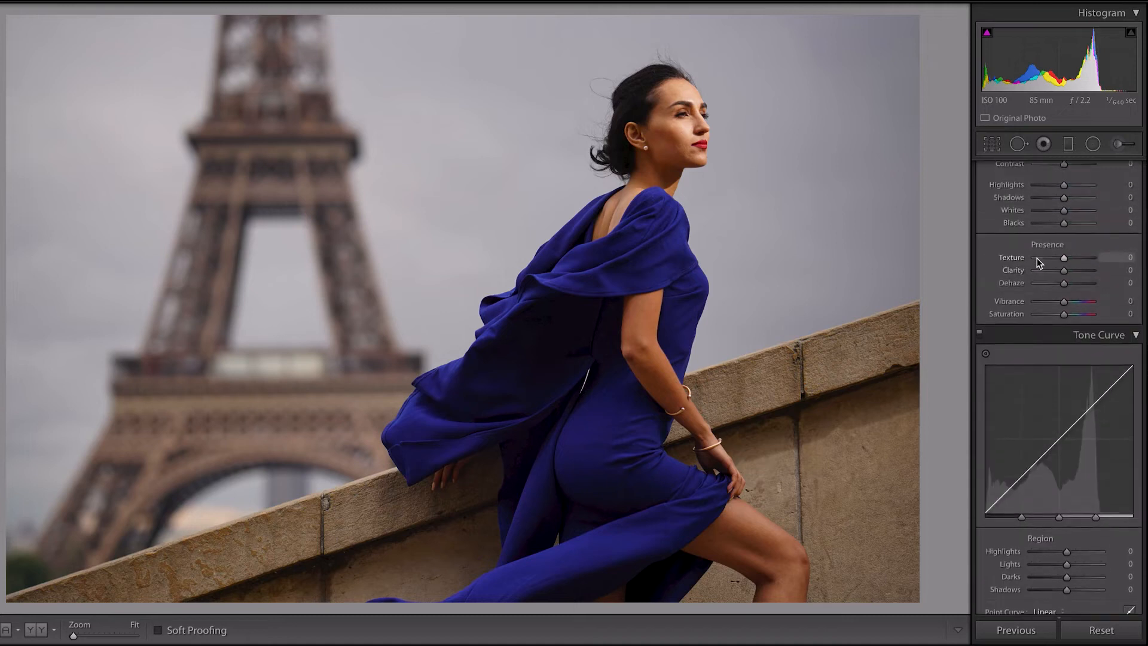
scroll(1037, 257, "up", 4)
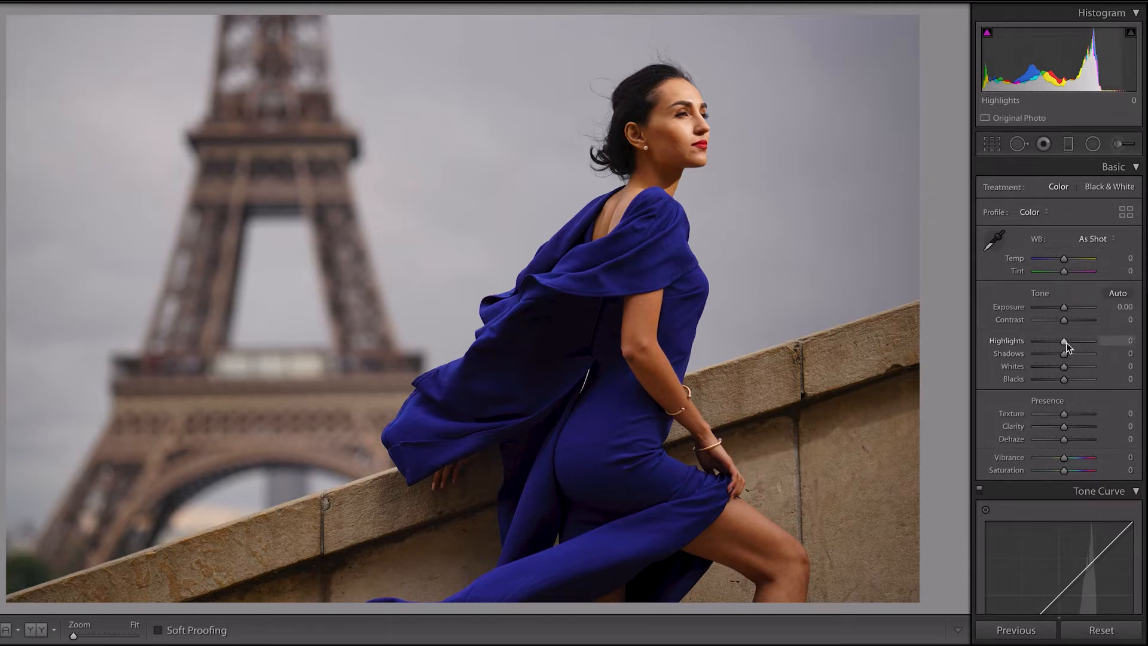
left_click_drag(1066, 343, 1107, 348)
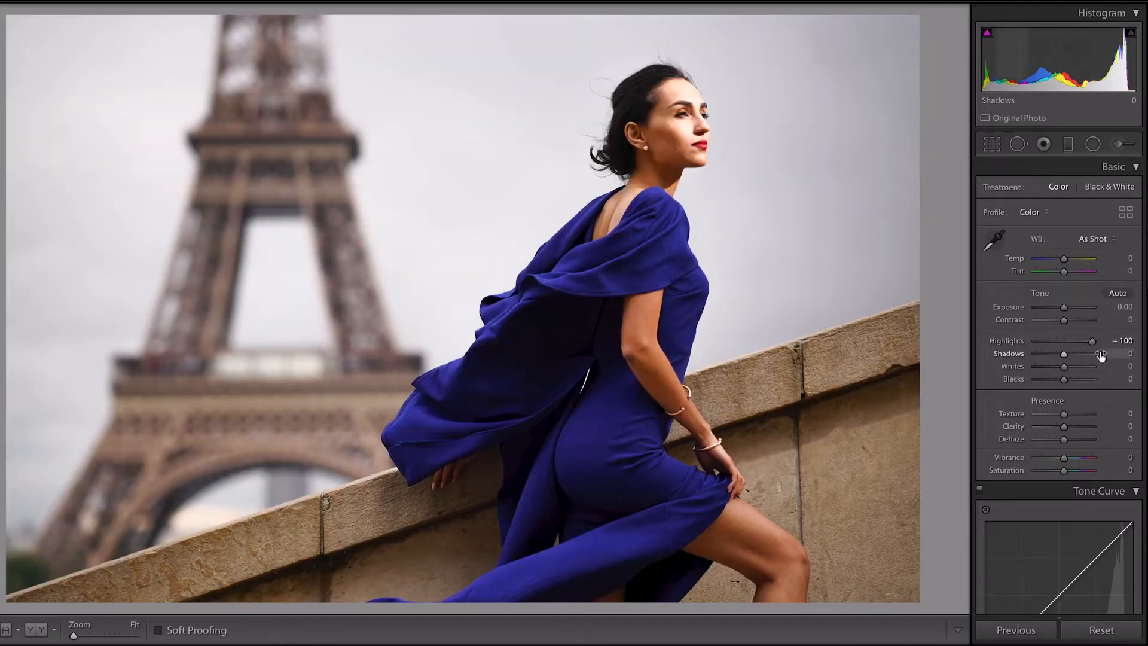
key("alt")
left_click_drag(1067, 358, 991, 357)
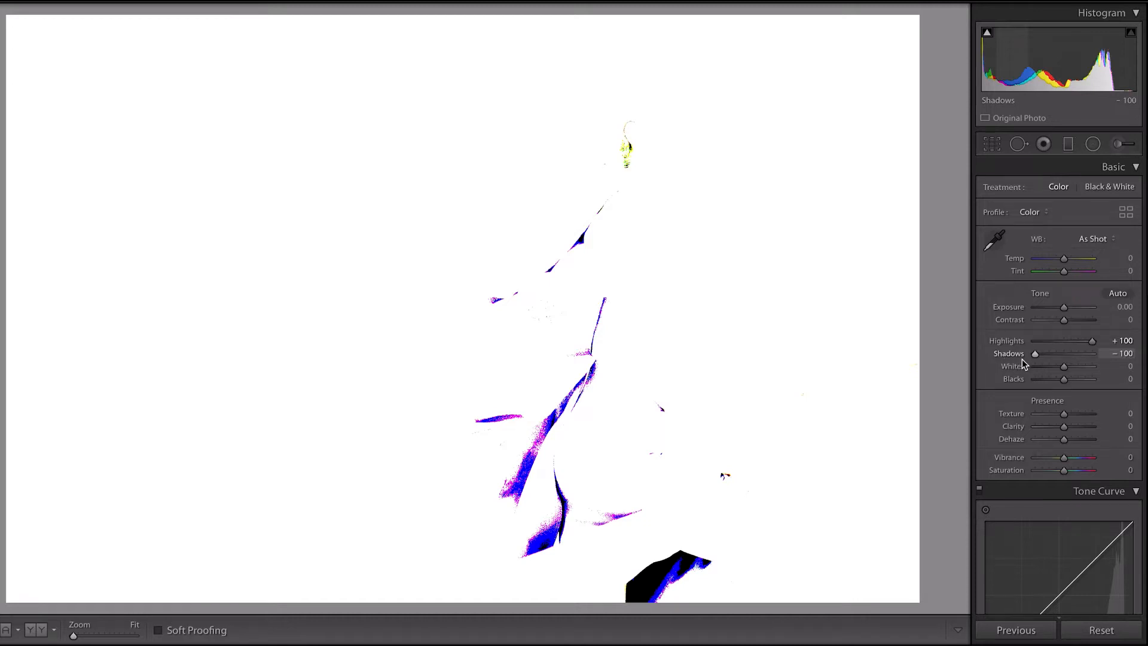
left_click_drag(1033, 359, 1052, 359)
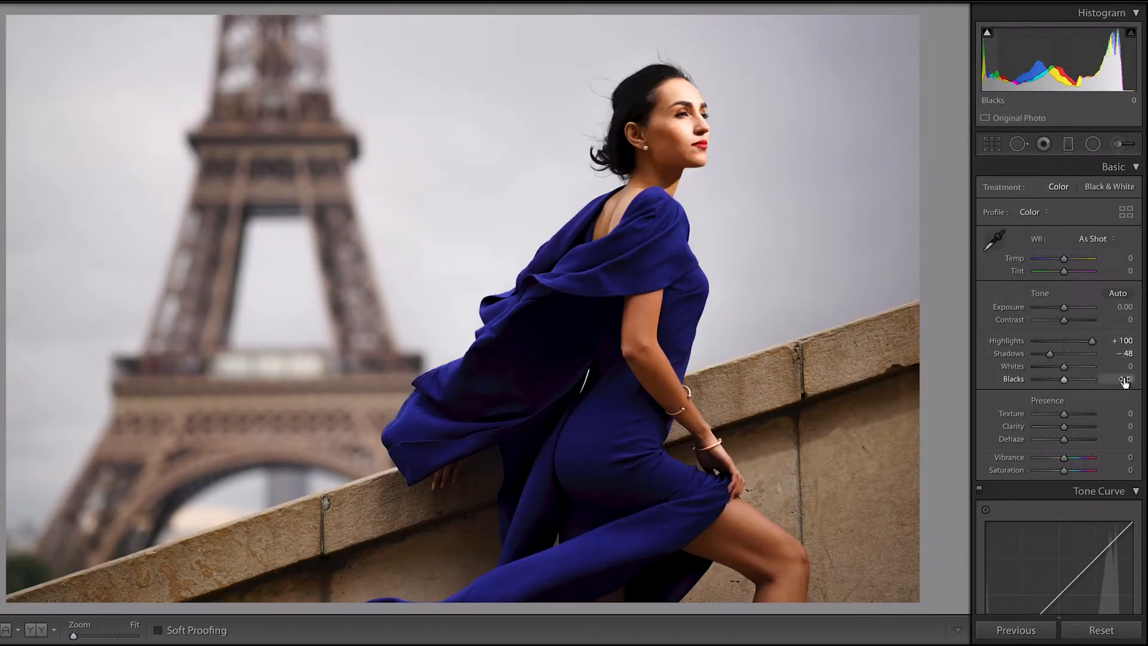
Set Vibrance to +31 and warm the white balance to a Temp of +10
left_click_drag(1064, 458, 1073, 463)
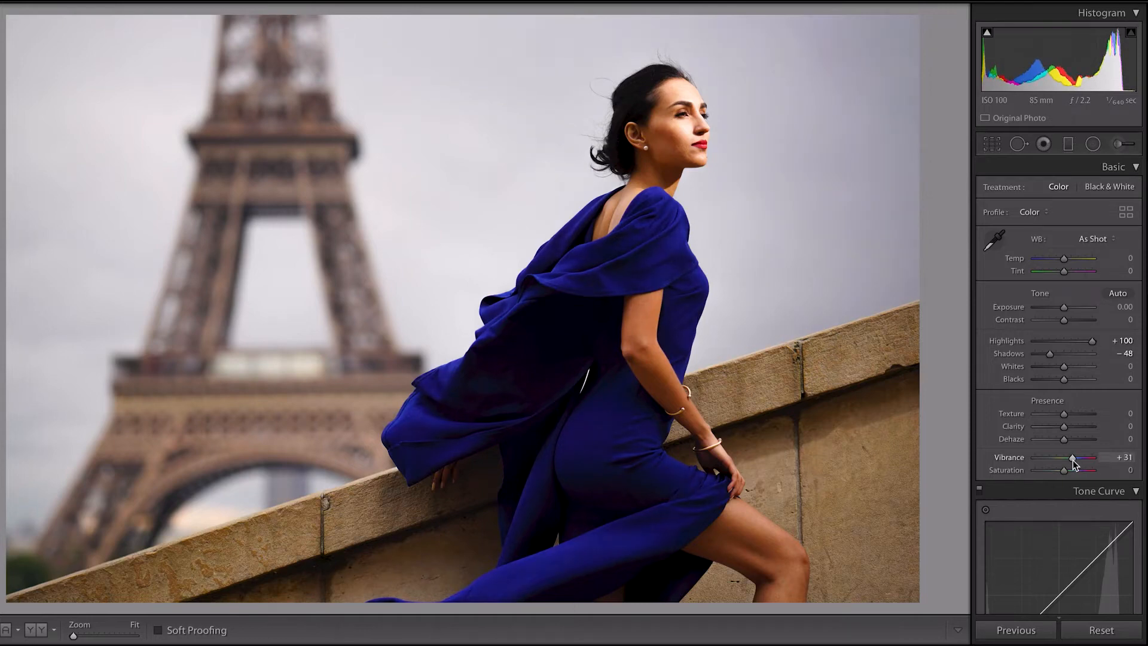
left_click_drag(1066, 262, 1069, 263)
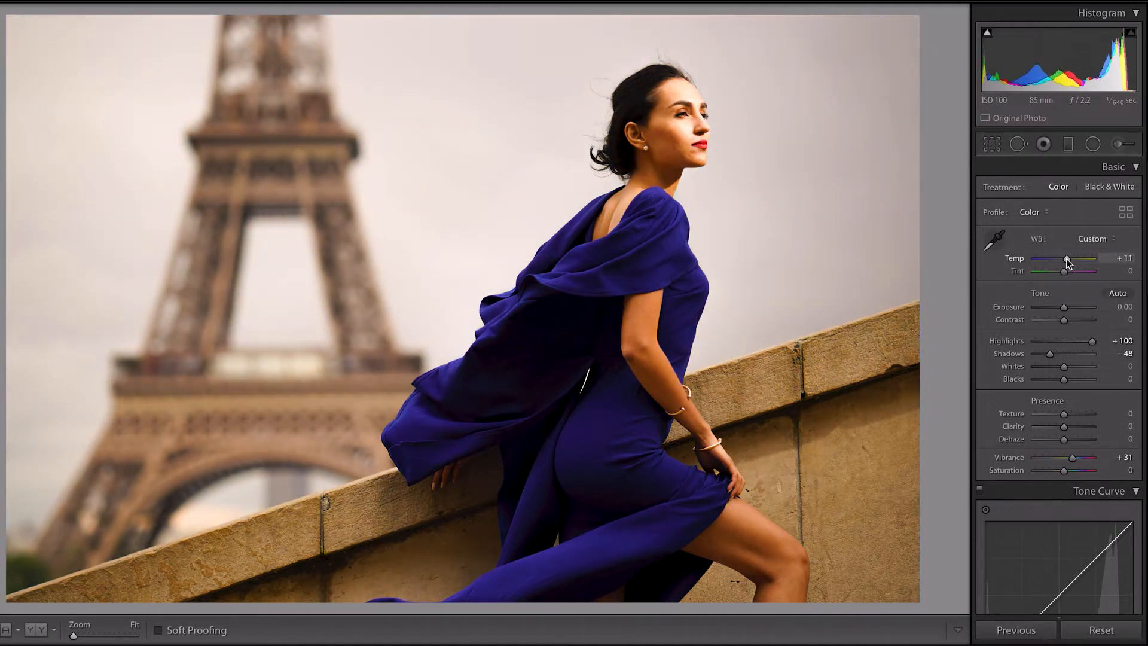
left_click_drag(1068, 263, 1067, 263)
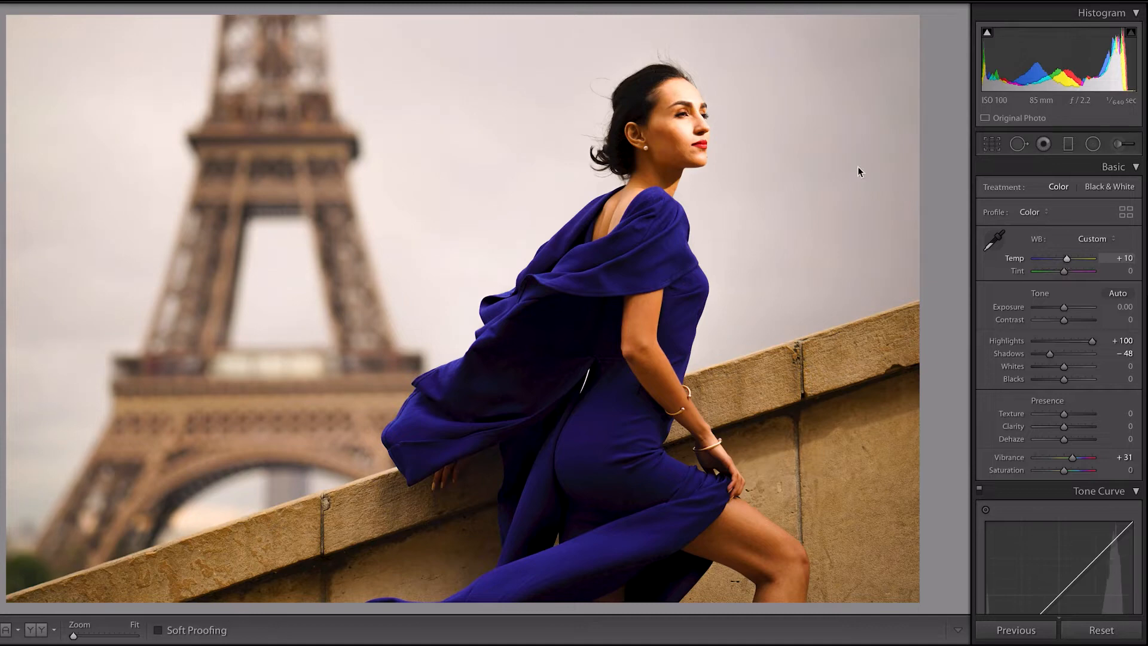
Check the woman's face at 1:1 and lower the Tone Curve's Lights to −10
left_click(697, 122)
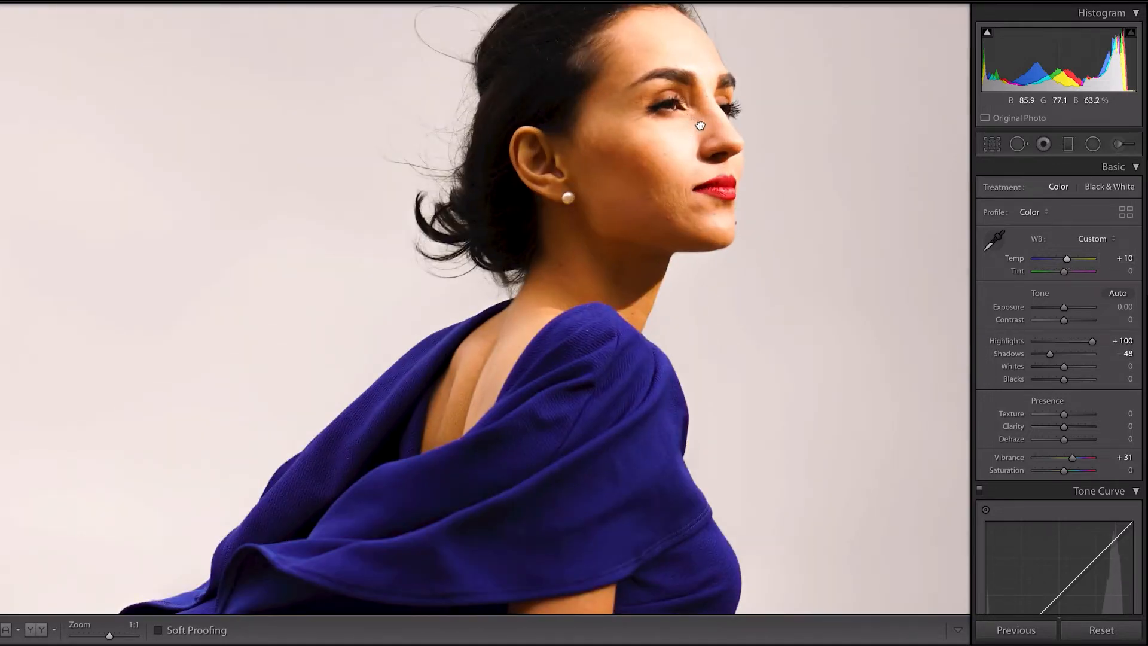
left_click(699, 124)
left_click_drag(1089, 339, 1096, 340)
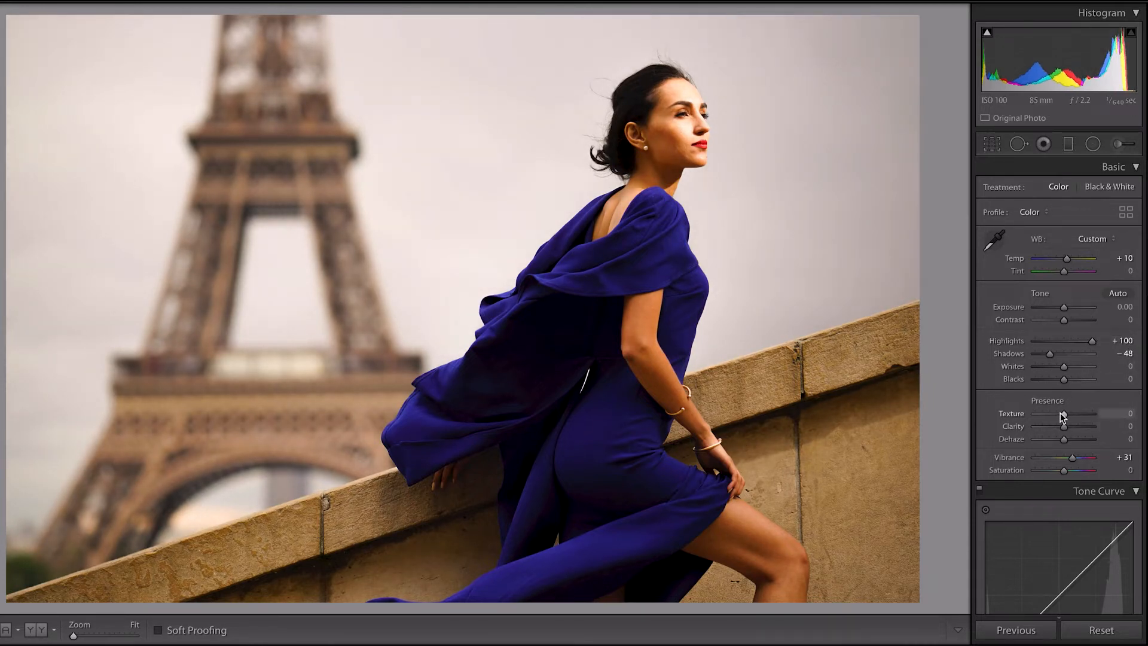
scroll(1063, 416, "down", 10)
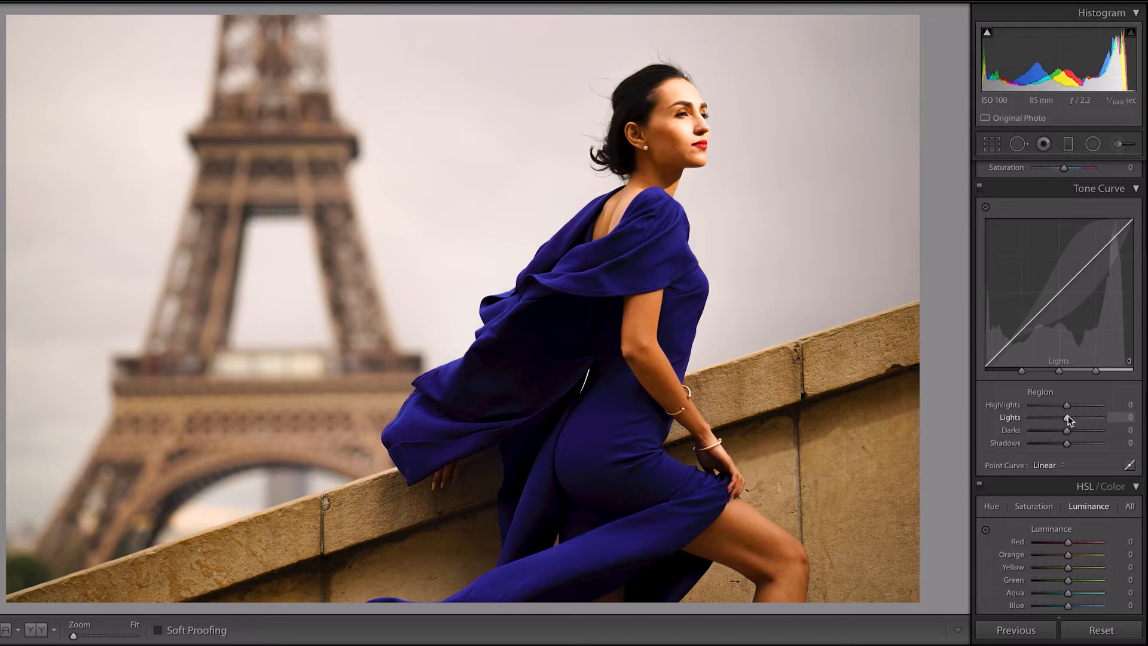
left_click_drag(1068, 418, 1064, 420)
Reduce Highlights to +35 and raise Exposure to +0.25
scroll(1076, 382, "up", 8)
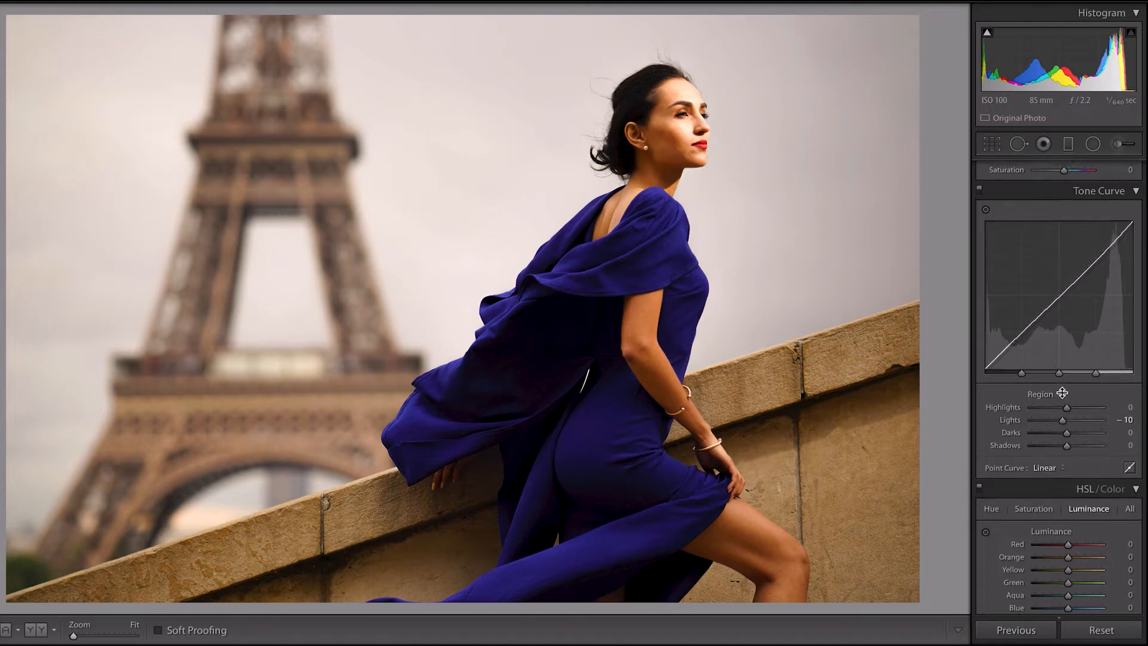
left_click_drag(1093, 343, 1077, 346)
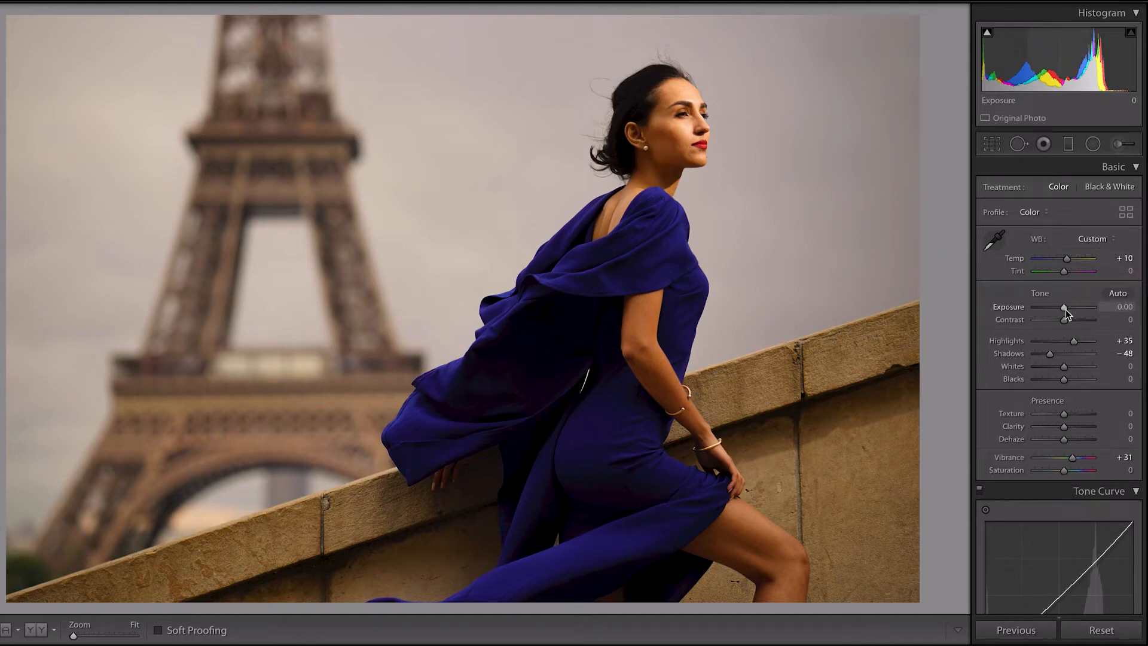
left_click_drag(1066, 310, 1067, 310)
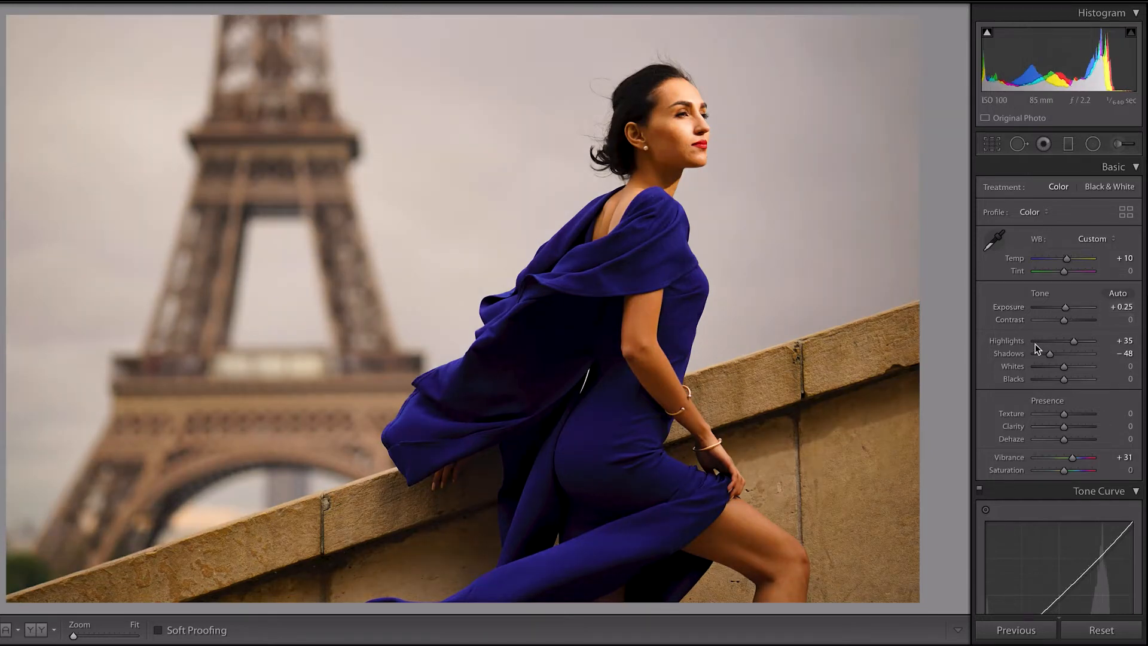
Increase the blue dress's saturation slightly with the HSL targeted adjustment
scroll(1035, 346, "down", 10)
scroll(1033, 357, "down", 10)
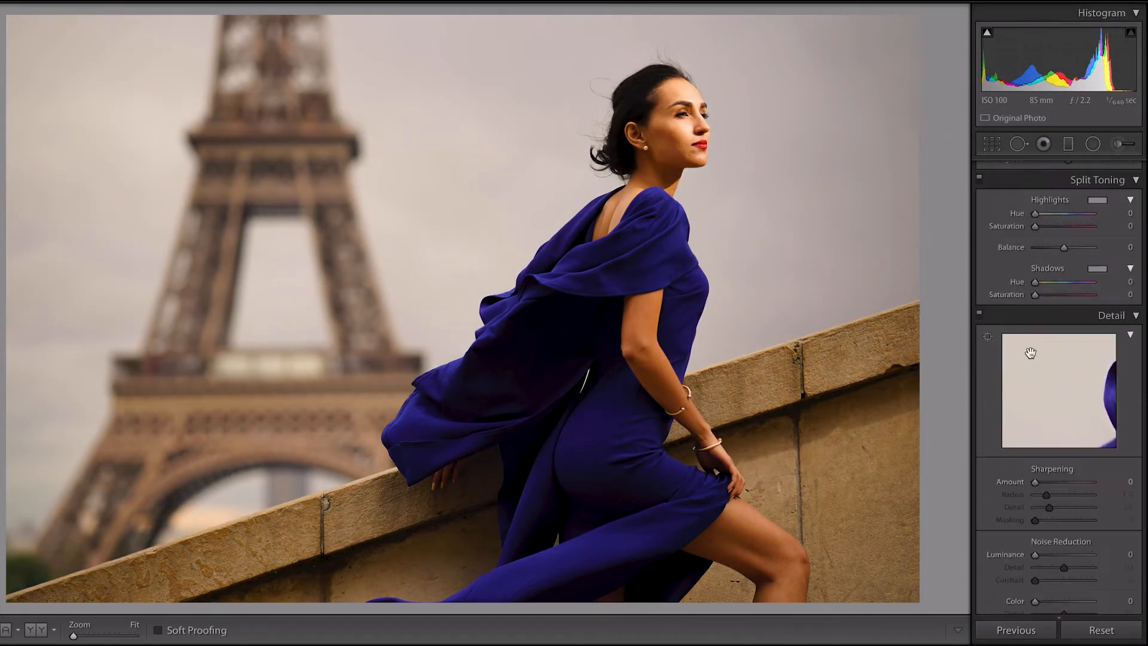
scroll(1019, 348, "down", 8)
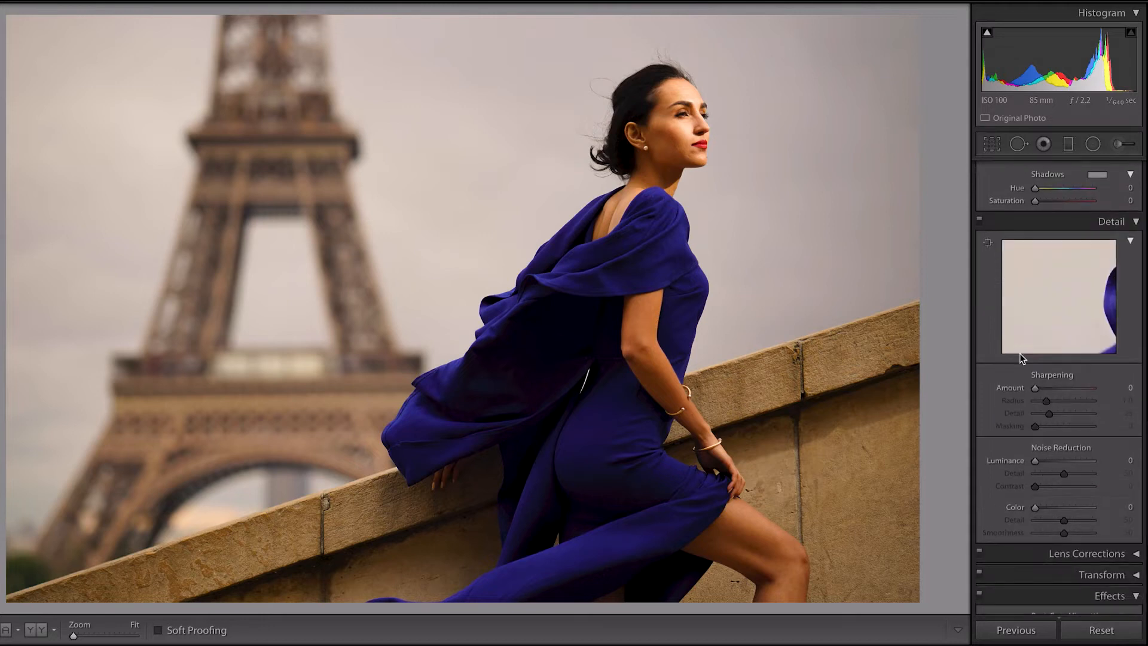
scroll(1021, 358, "down", 2)
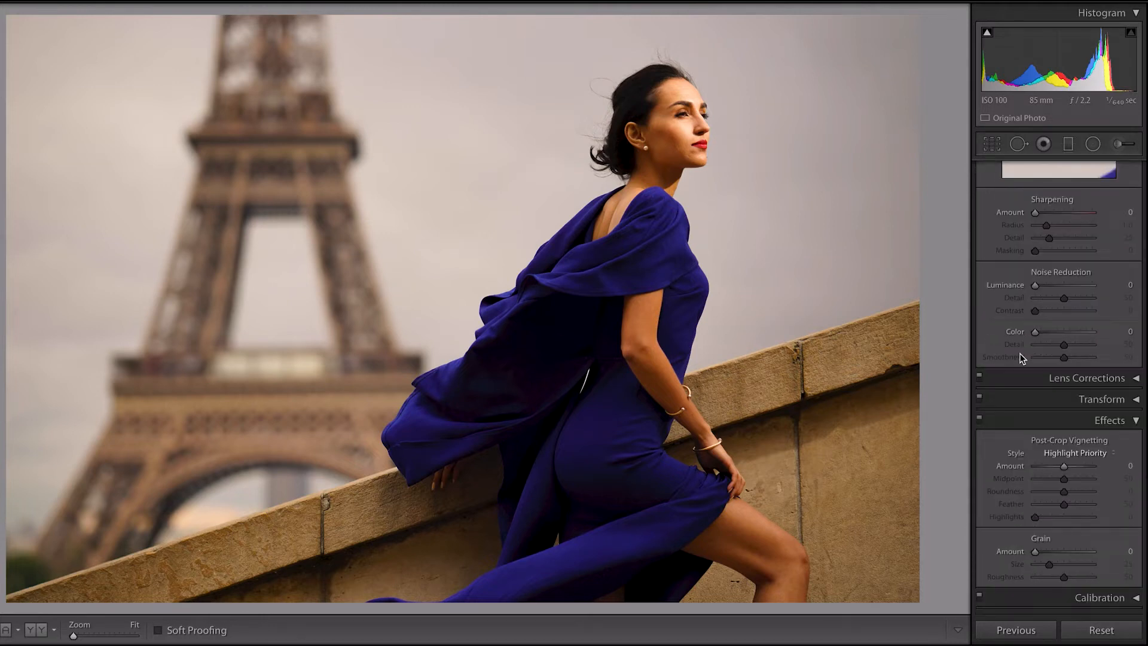
scroll(1020, 357, "up", 15)
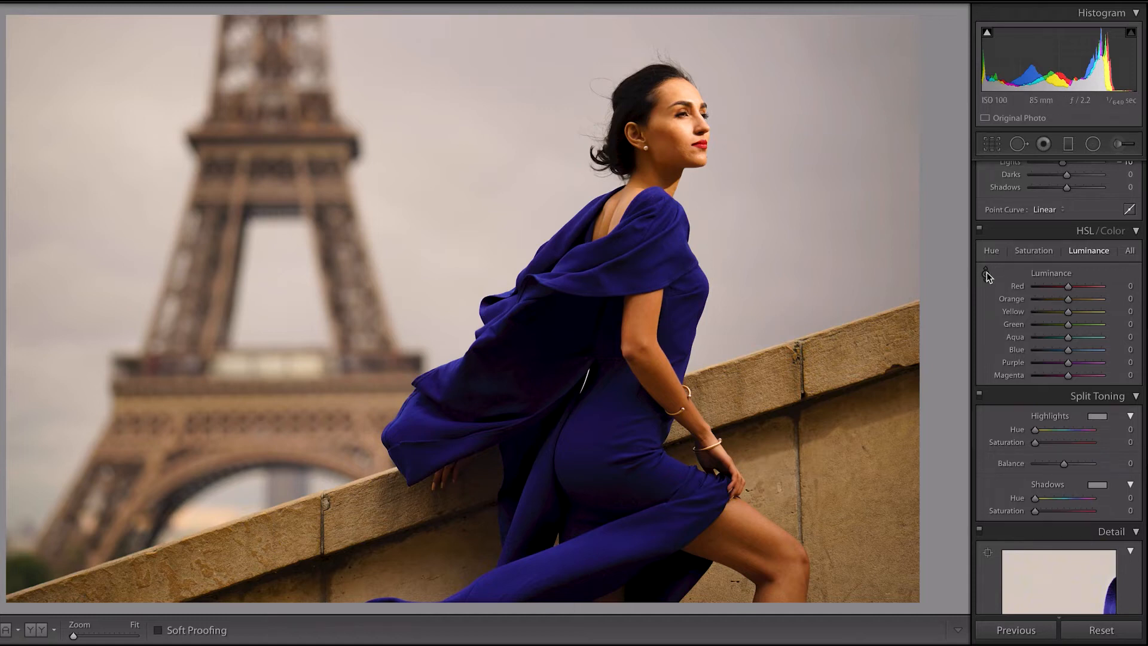
left_click(1034, 253)
left_click(986, 274)
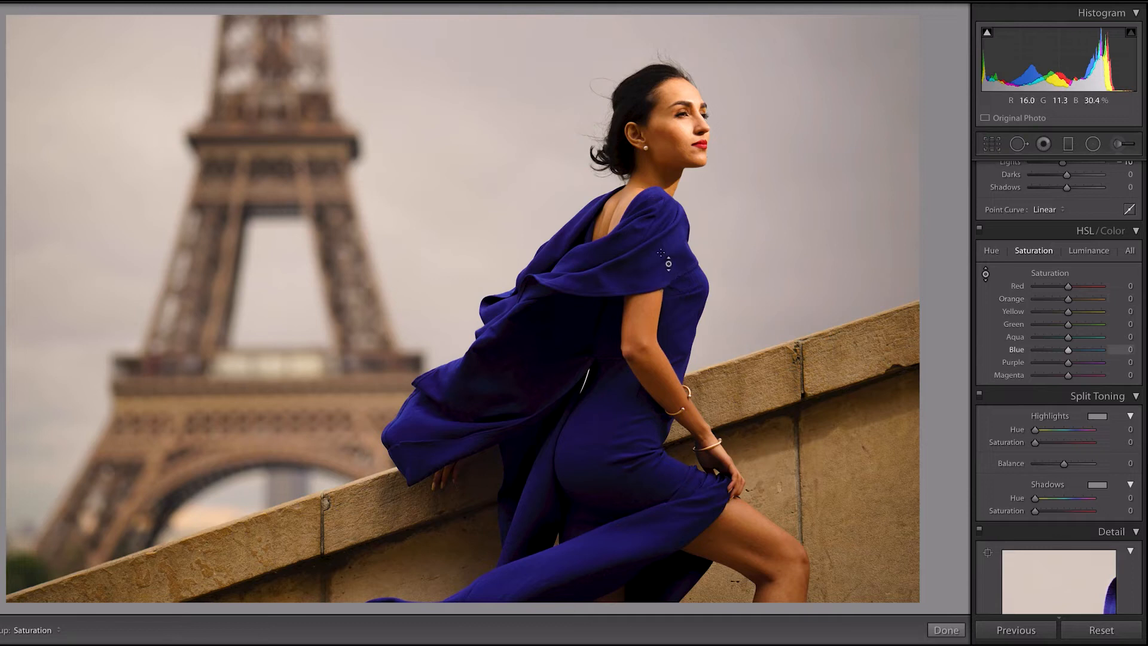
mouse_move(618, 430)
left_mouse_down()
mouse_move(619, 420)
mouse_move(619, 508)
mouse_move(619, 361)
mouse_move(619, 477)
mouse_move(619, 417)
mouse_move(619, 427)
left_mouse_up()
Brighten the blue dress with the HSL Luminance targeted adjustment to Blue +27 and Purple +19, and compare the edit with the original
left_click(1086, 249)
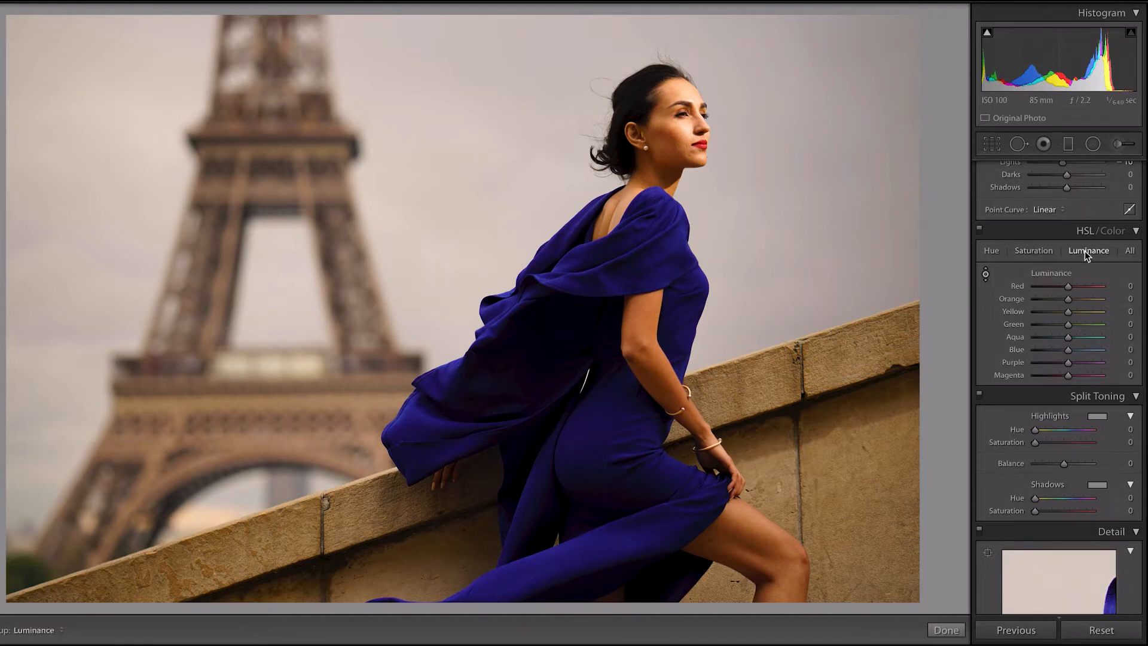
left_click_drag(670, 263, 670, 247)
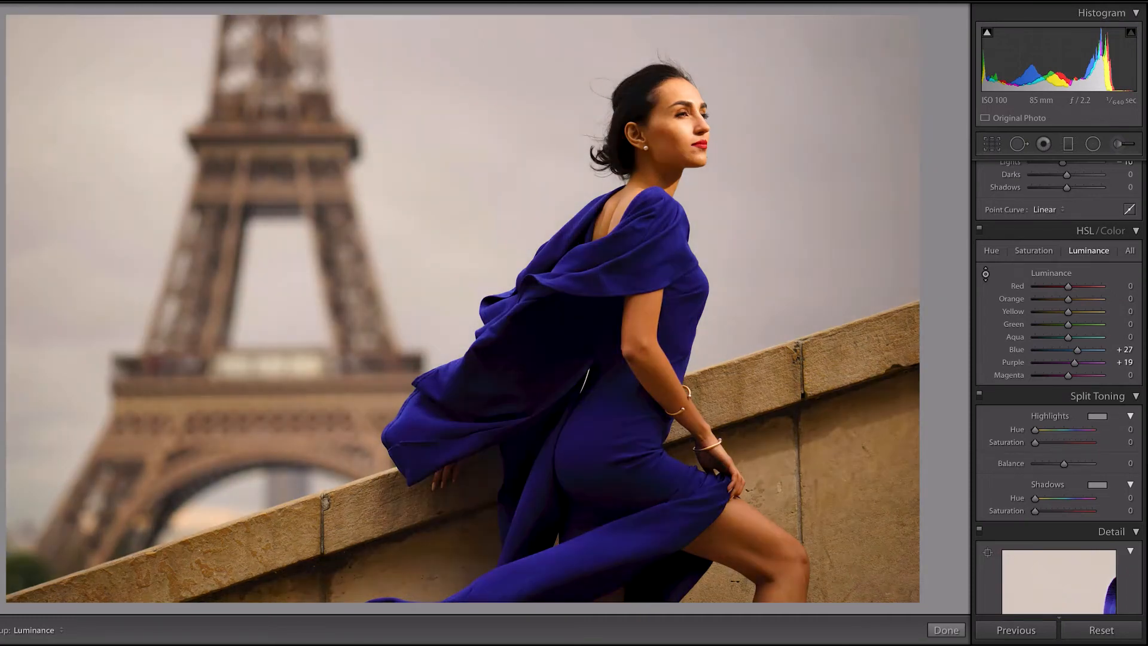
key("Escape")
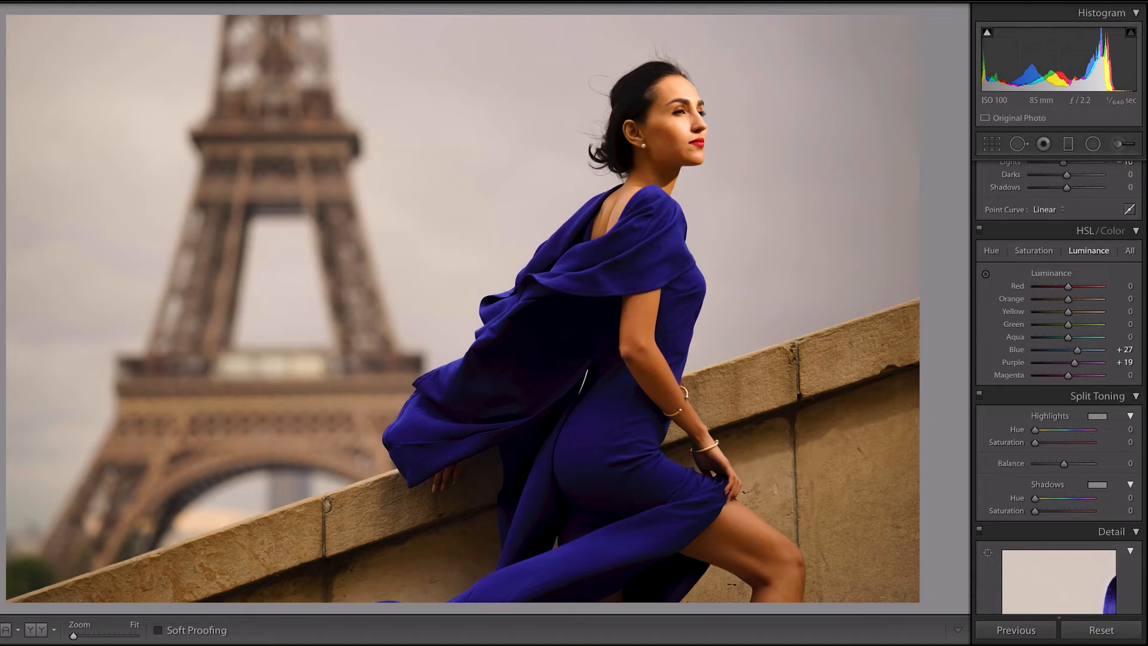
key("backslash")
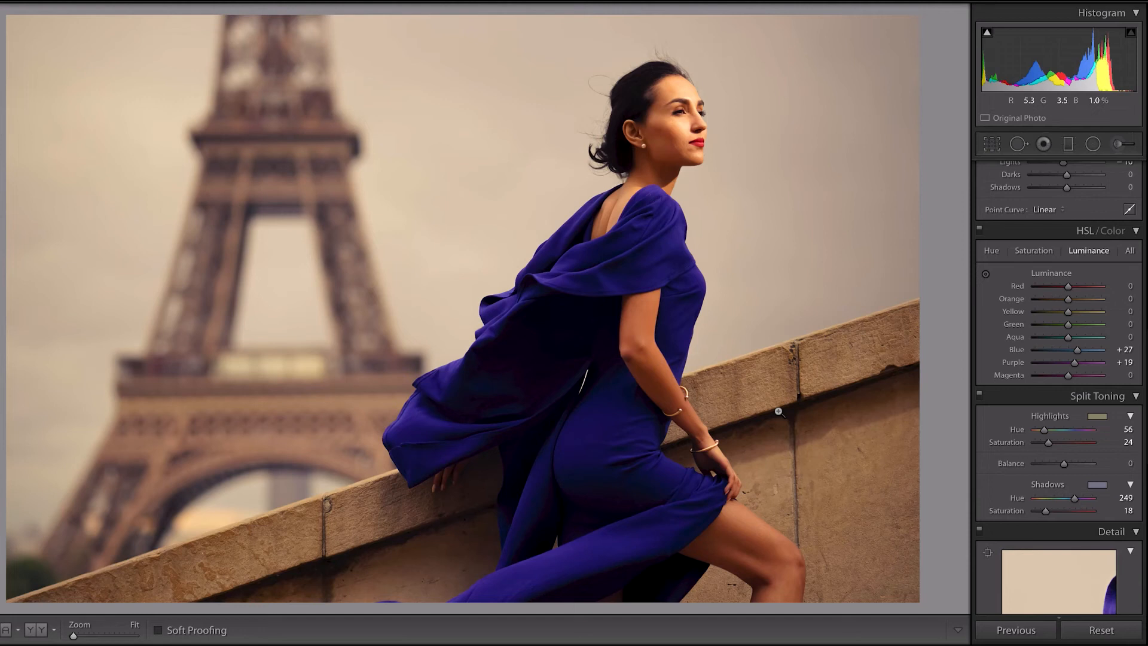
Test the Exposure down to −4.75 to examine the darkened photo, and settle on an Exposure of +0.30
scroll(1070, 353, "up", 10)
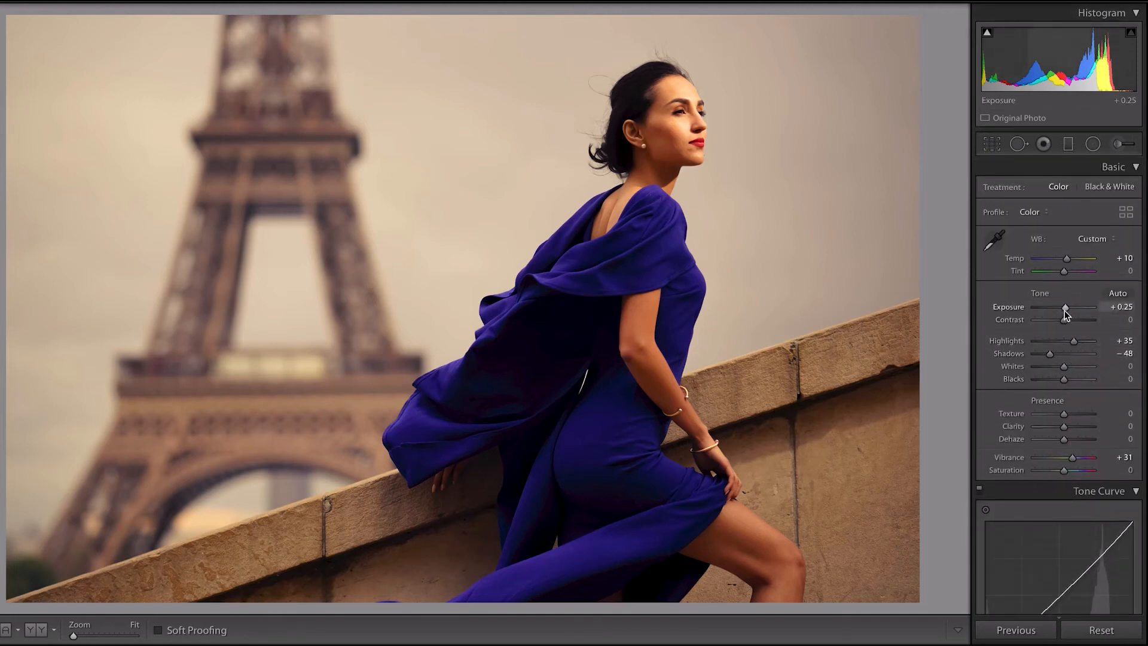
left_click_drag(1064, 310, 1041, 309)
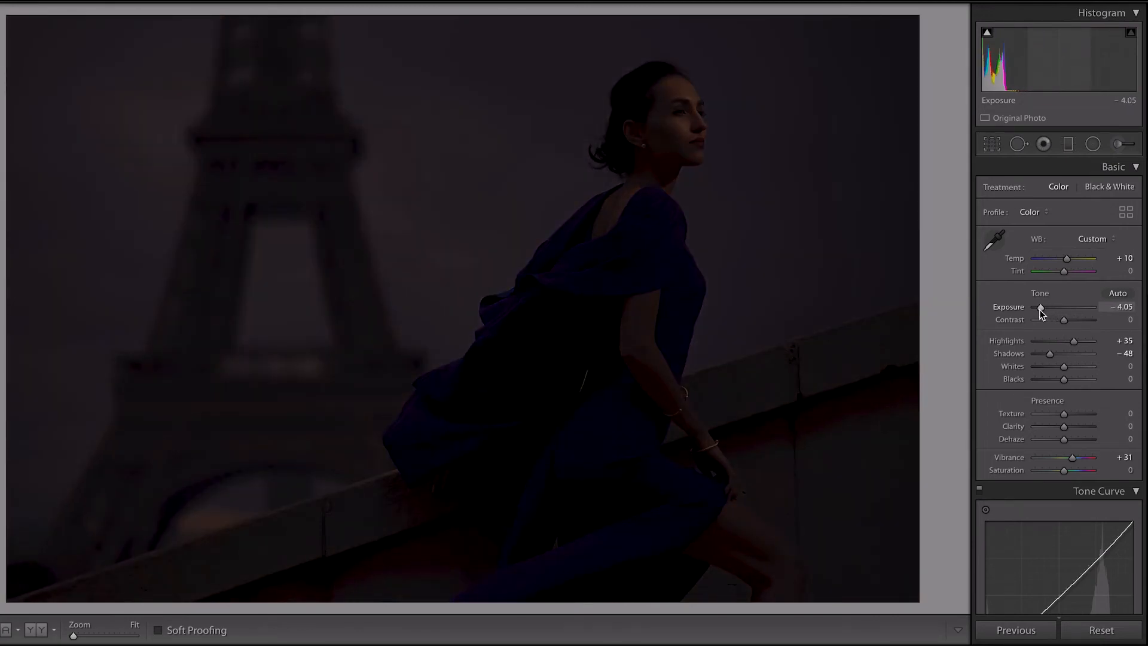
left_click_drag(1040, 309, 1037, 310)
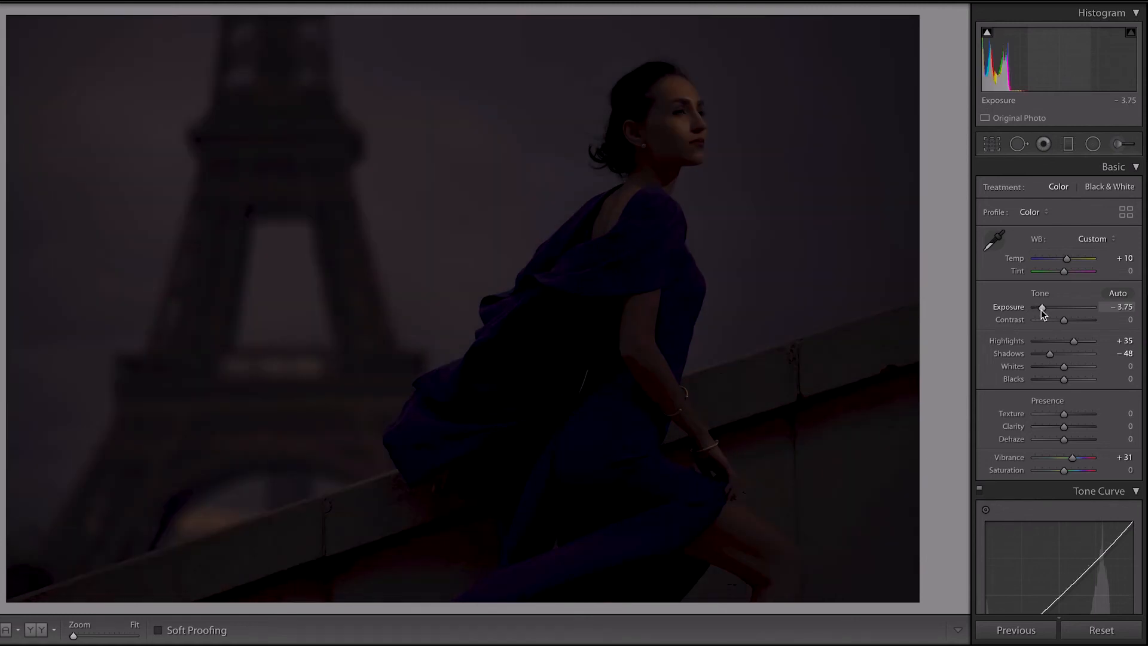
left_click_drag(1041, 310, 1065, 312)
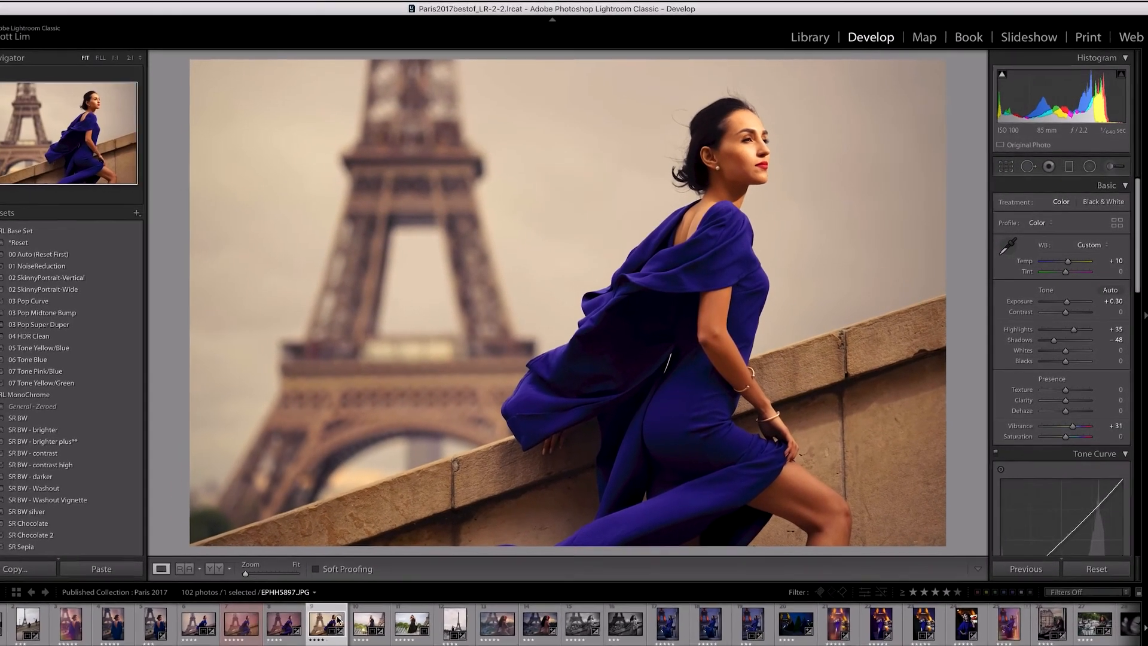
Send the photo to Adobe Photoshop CC 2019 for editing as a copy with Lightroom adjustments
right_click(357, 609)
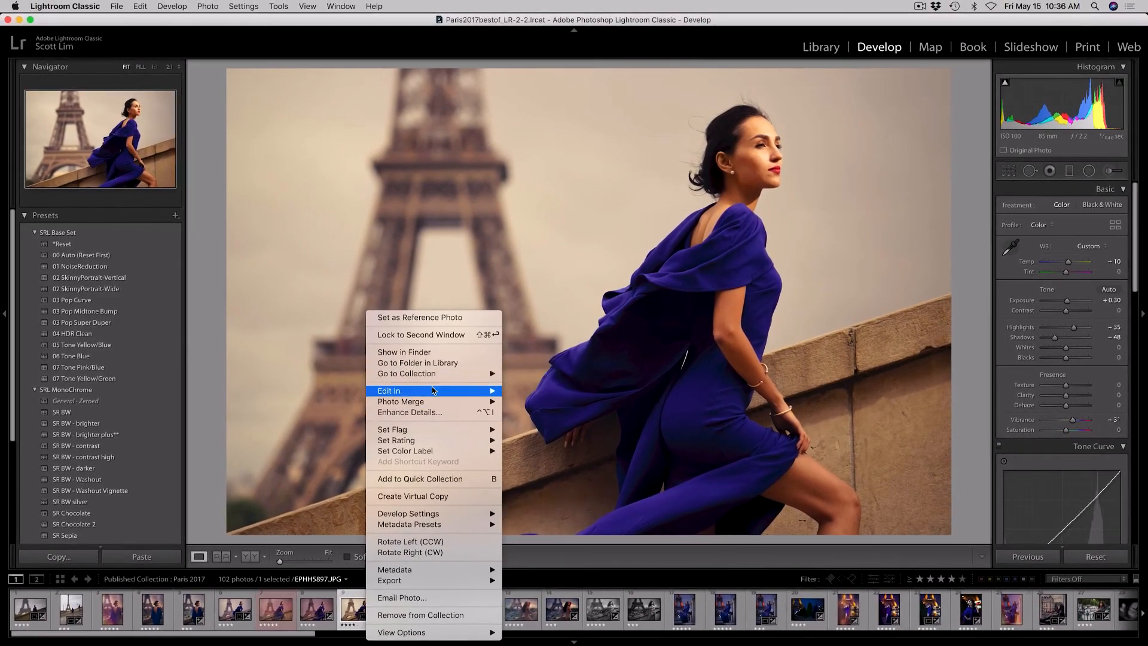
mouse_move(426, 392)
left_click(575, 393)
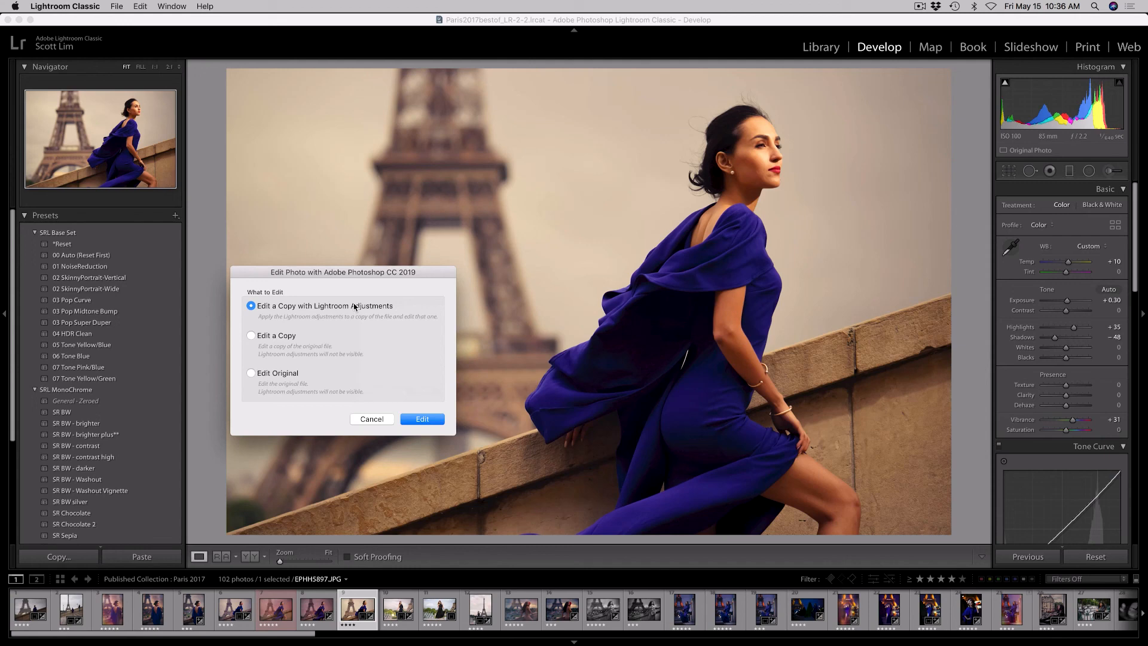
left_click(423, 421)
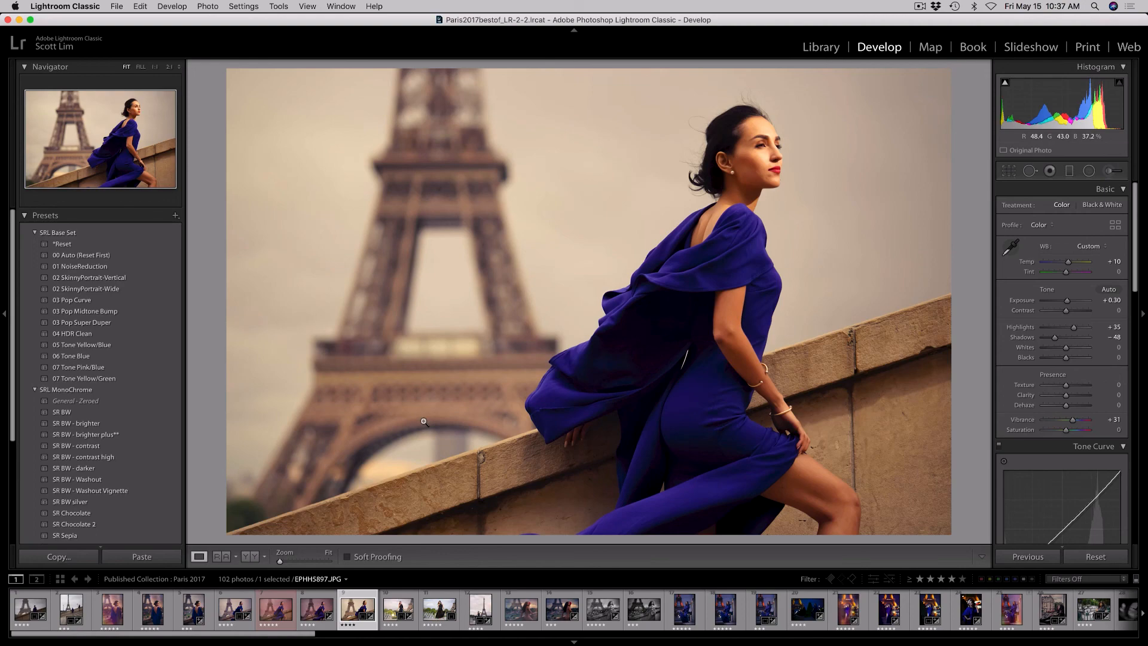
mouse_move(849, 643)
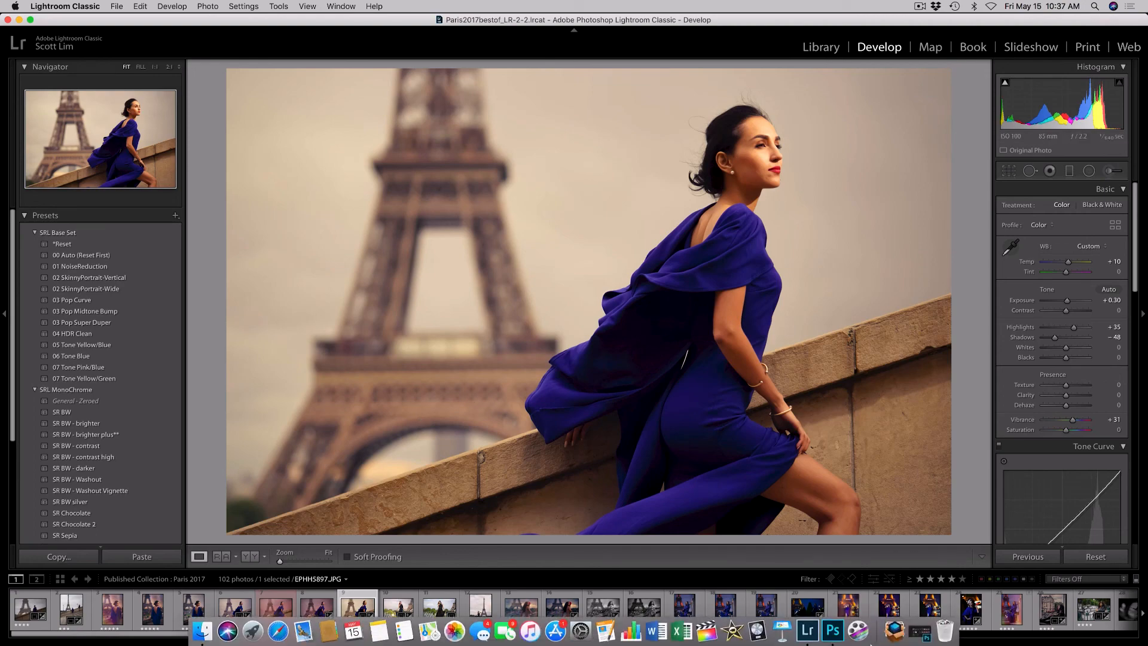